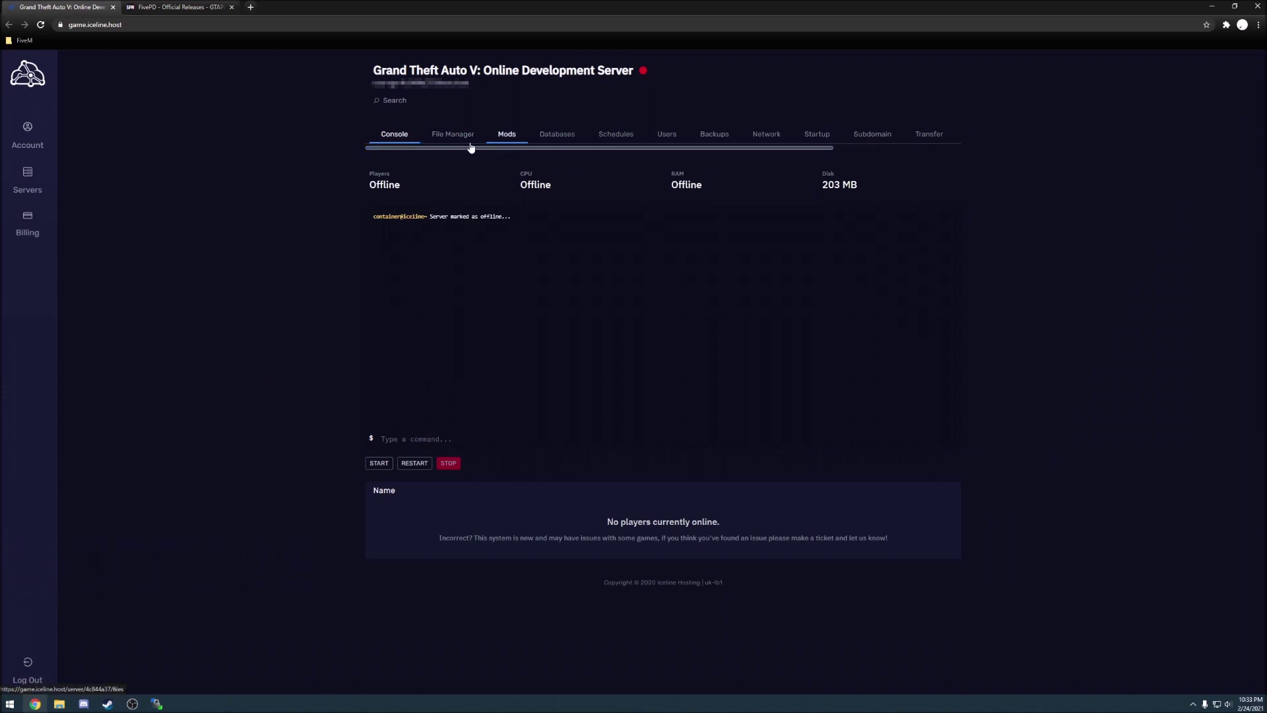
Step: Switch to the FivePD 1.4.1 download page on GTAPoliceMods
left_click(186, 8)
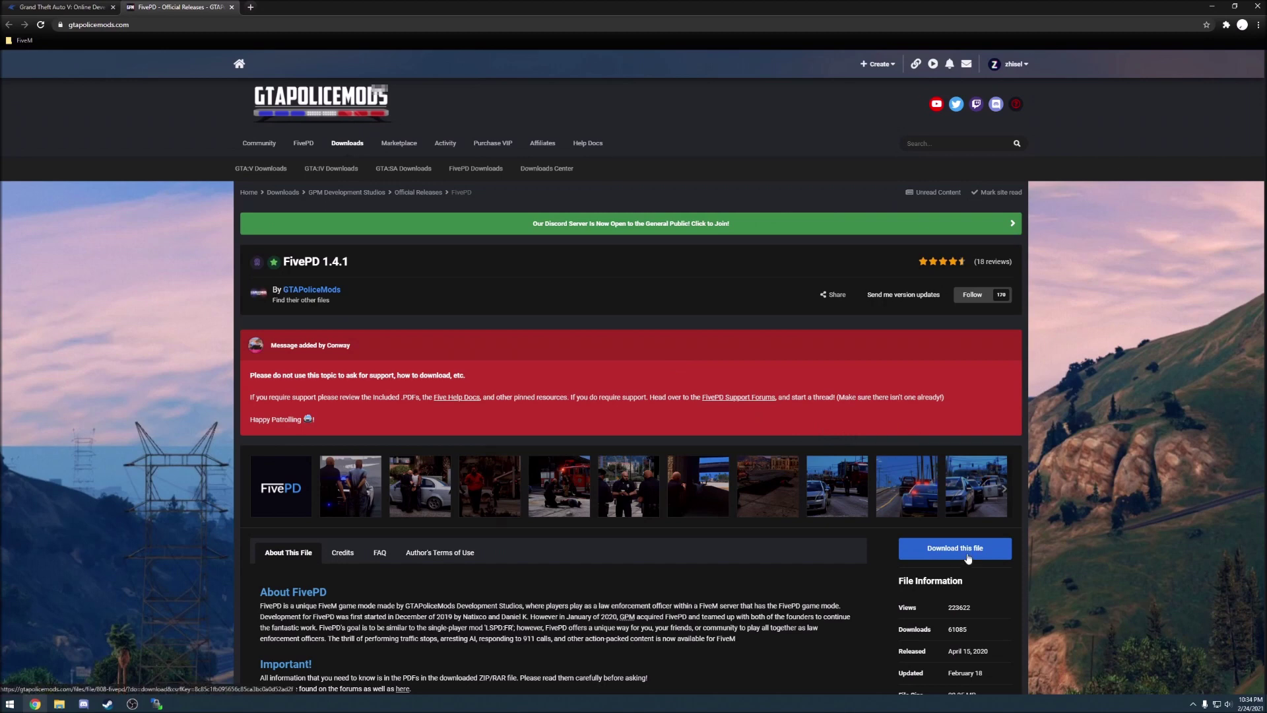
Step: Download FivePD v1.4.1.zip from GTAPoliceMods and return to the Iceline server console
left_click(968, 557)
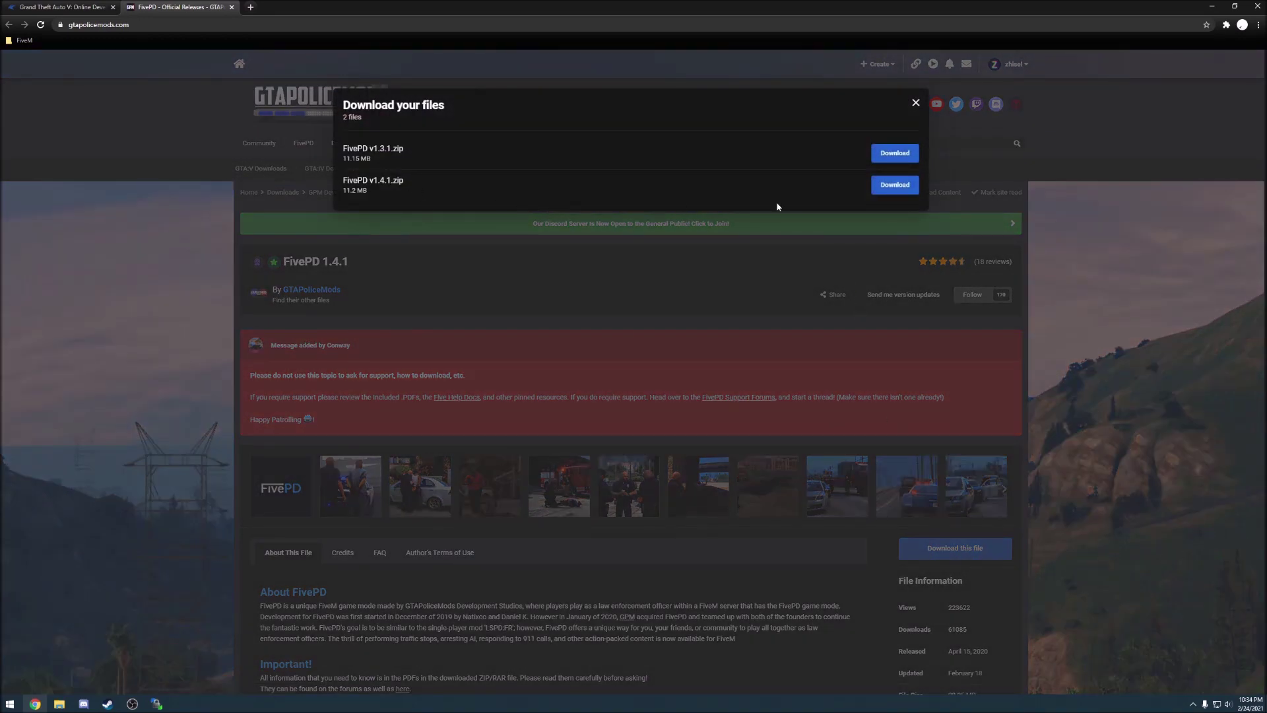
left_click(888, 190)
left_click(896, 186)
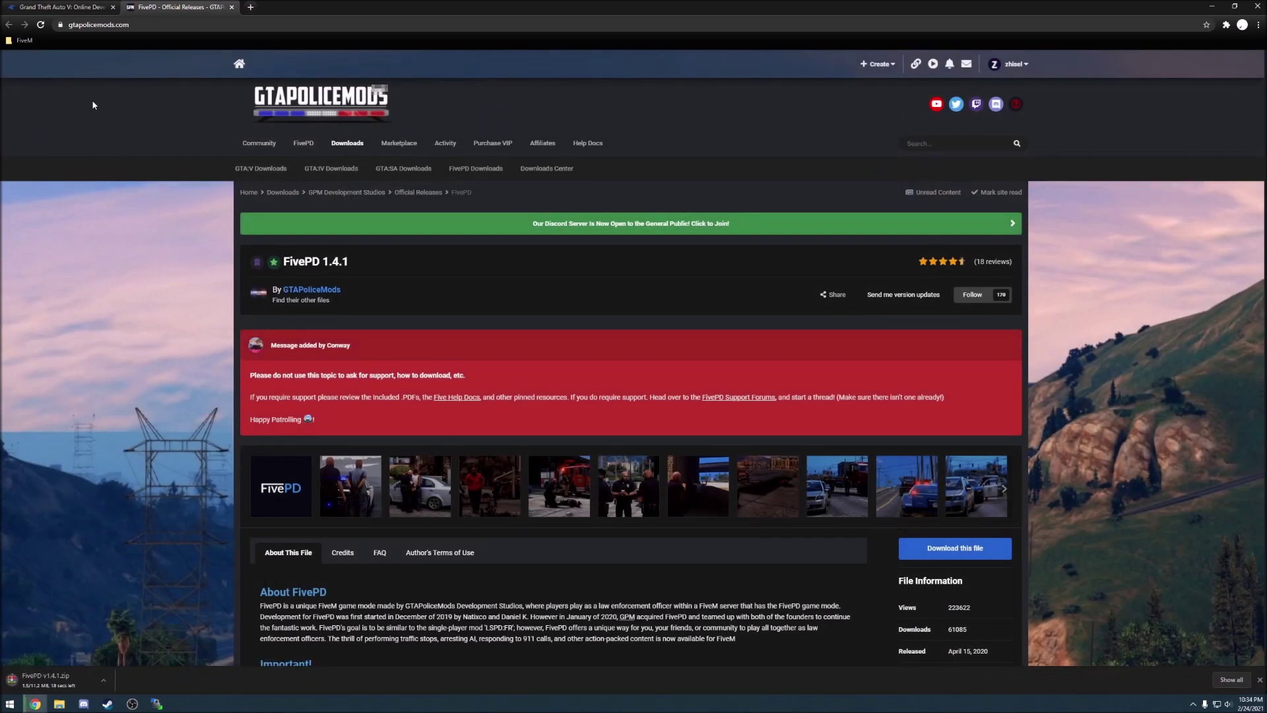
left_click(59, 8)
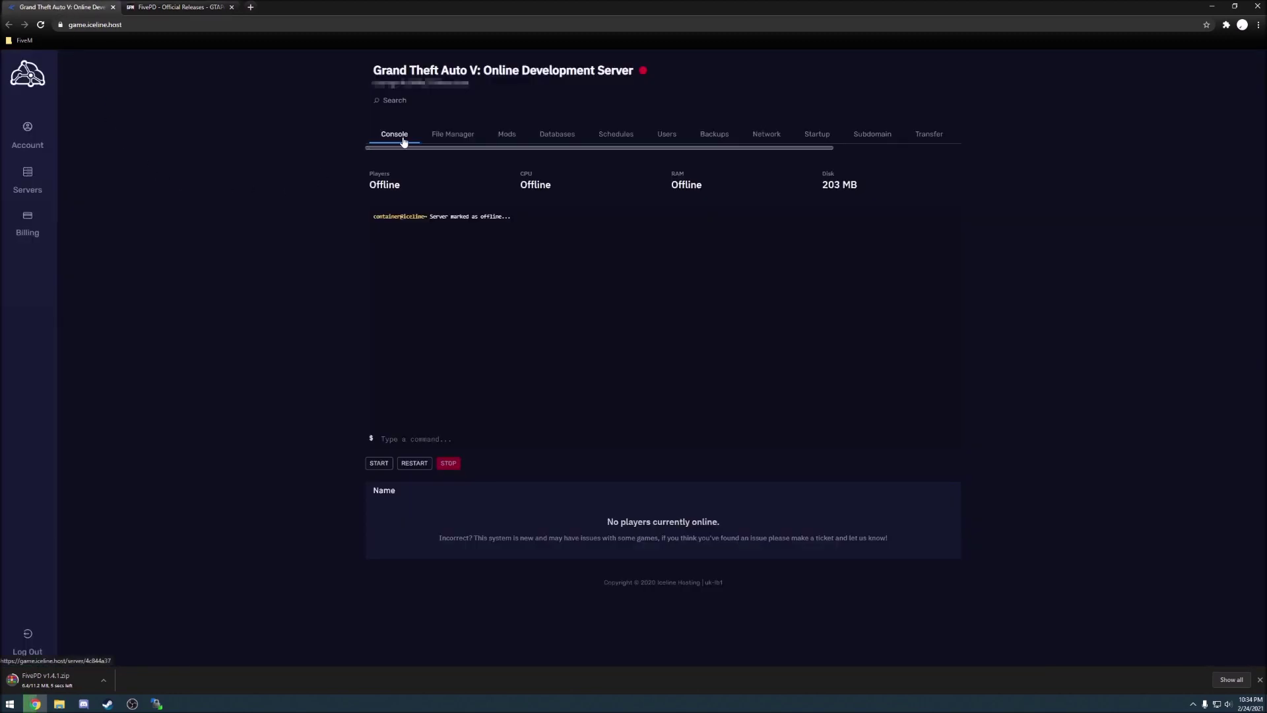
Step: Create a new server database named FivePD on the Databases page
left_click(559, 142)
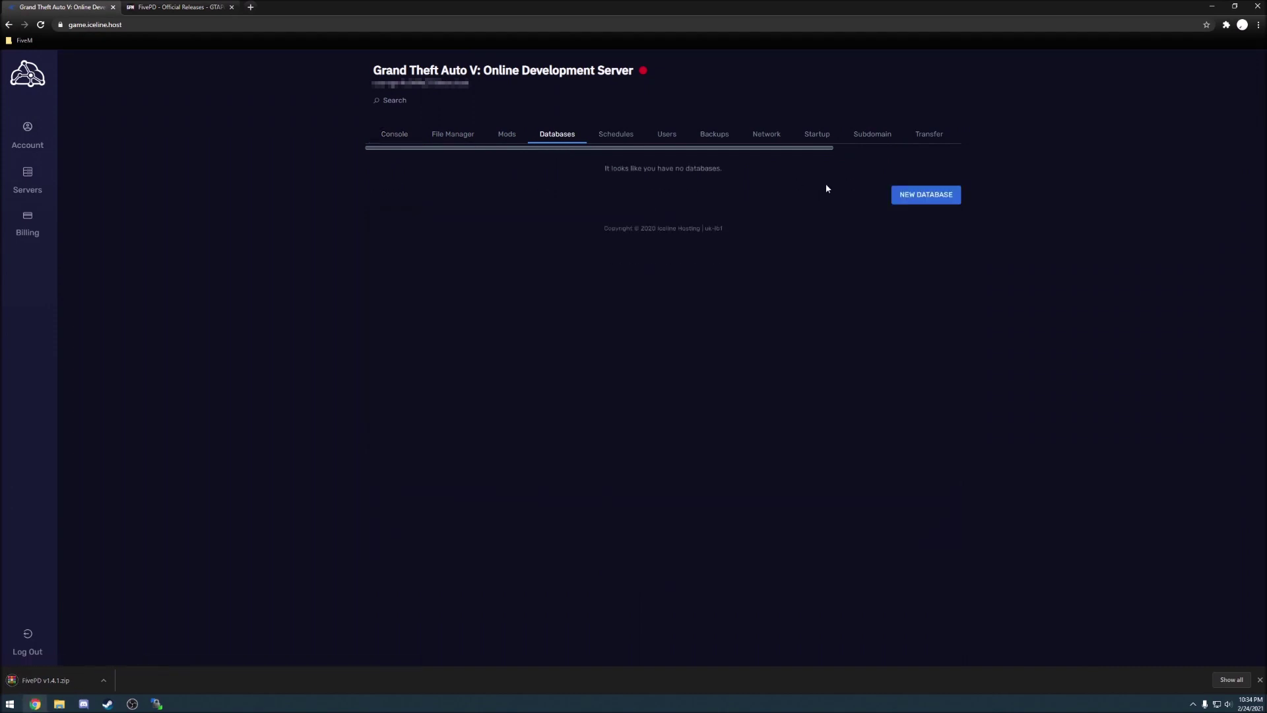
left_click(927, 195)
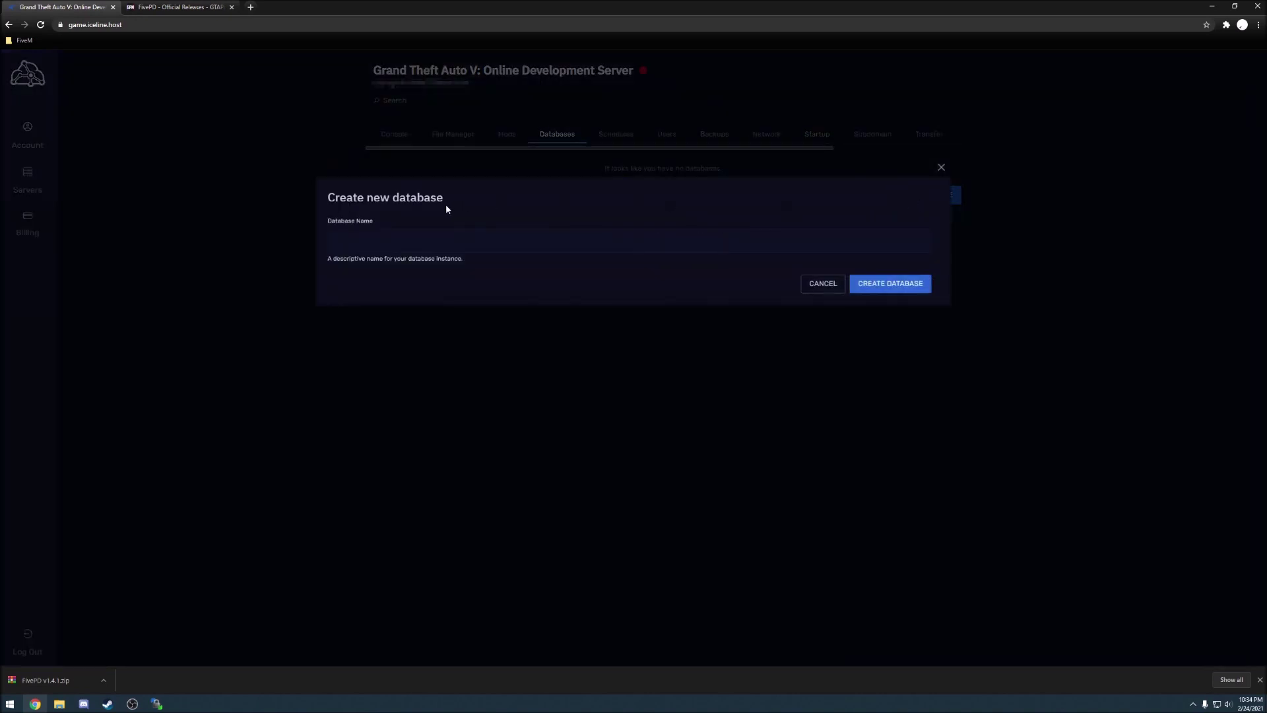
left_click(445, 240)
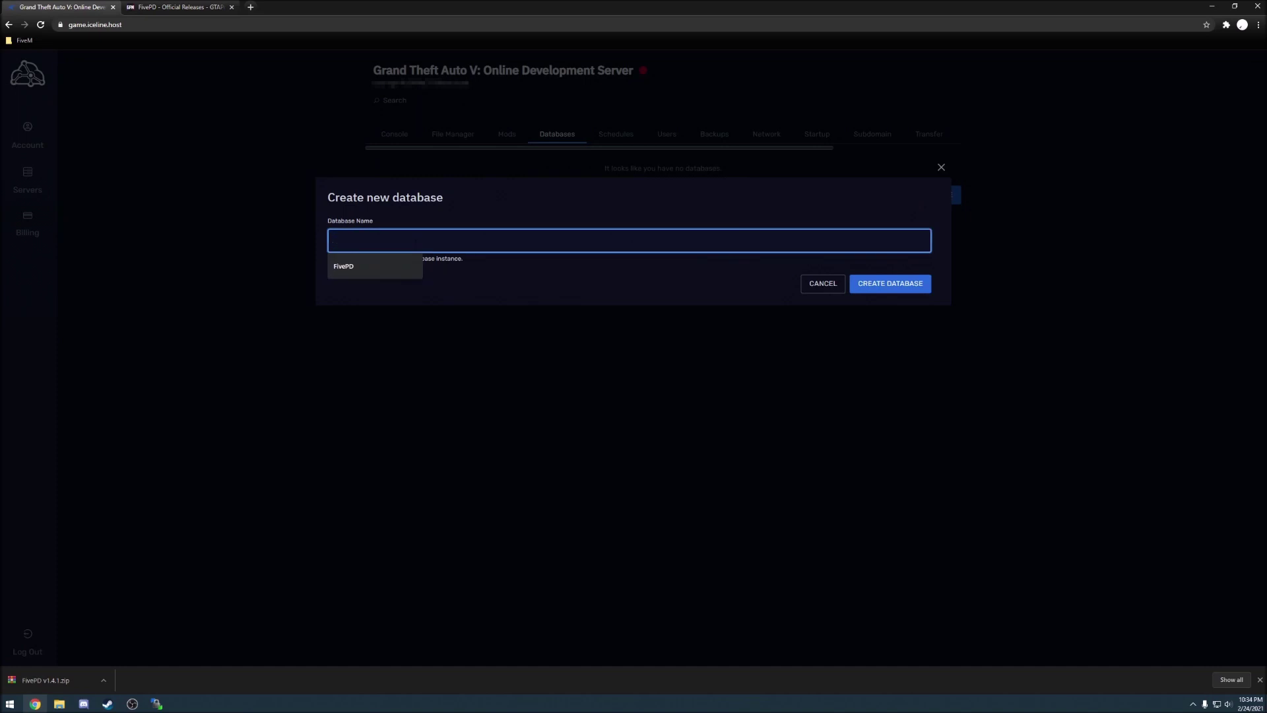
left_click(361, 267)
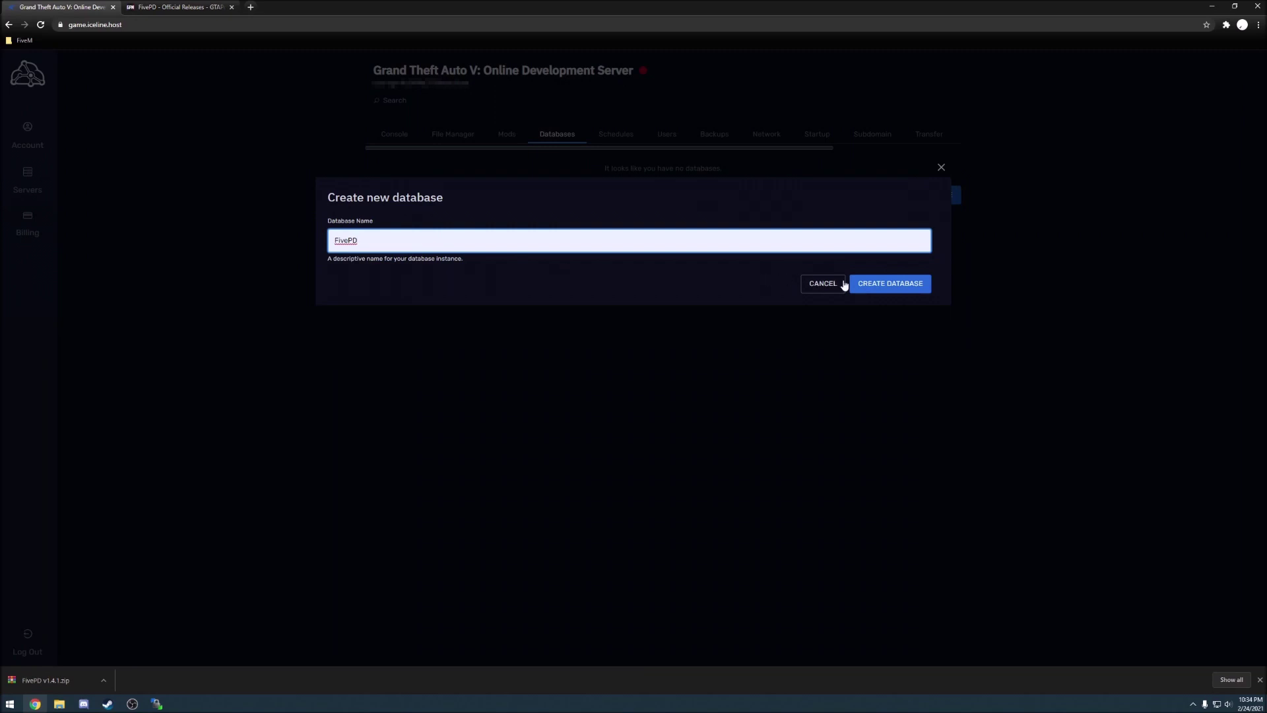
left_click(890, 287)
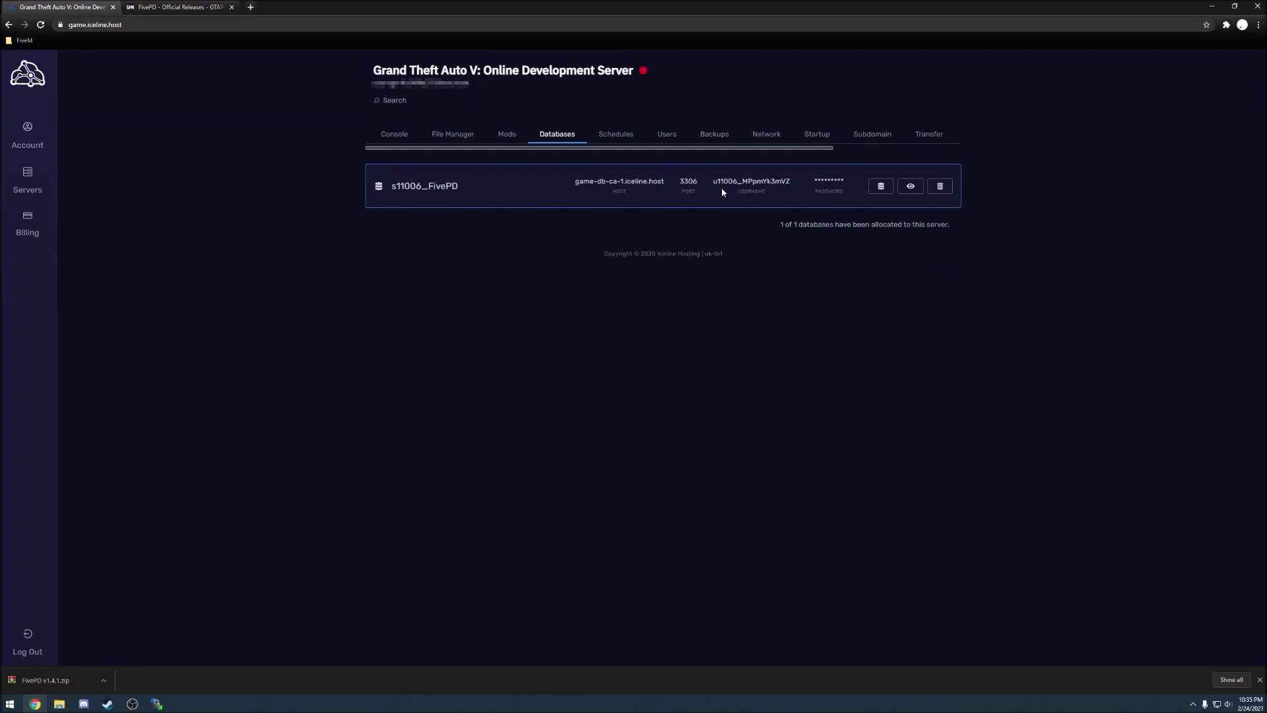
left_click(45, 682)
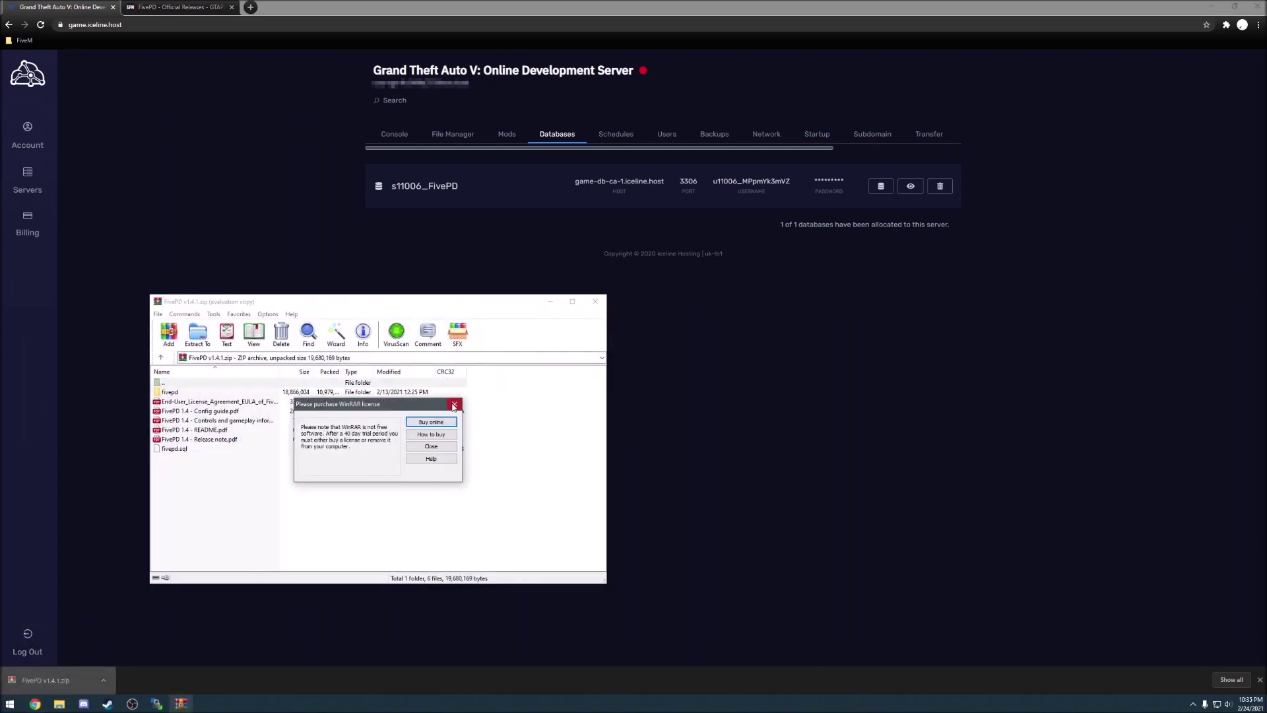
Step: Extract fivepd.sql from the FivePD v1.4.1 archive to the desktop, replacing the existing copy
left_click(454, 404)
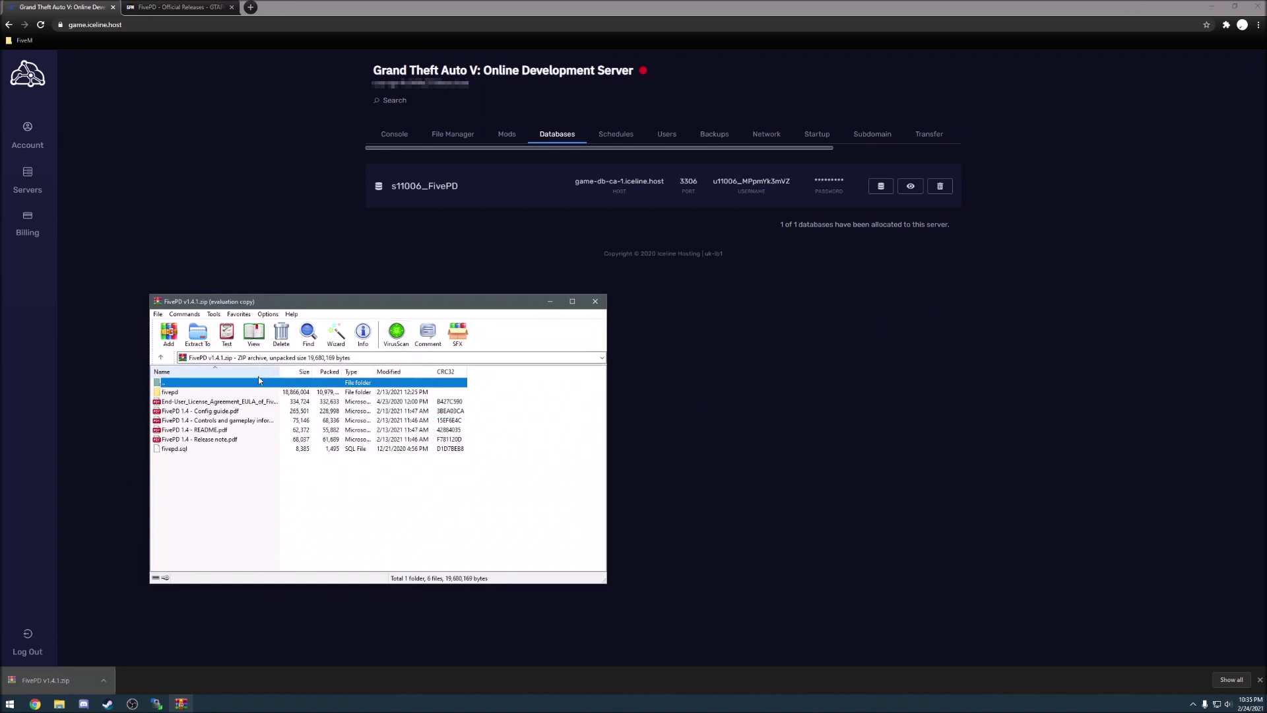
left_click(173, 450)
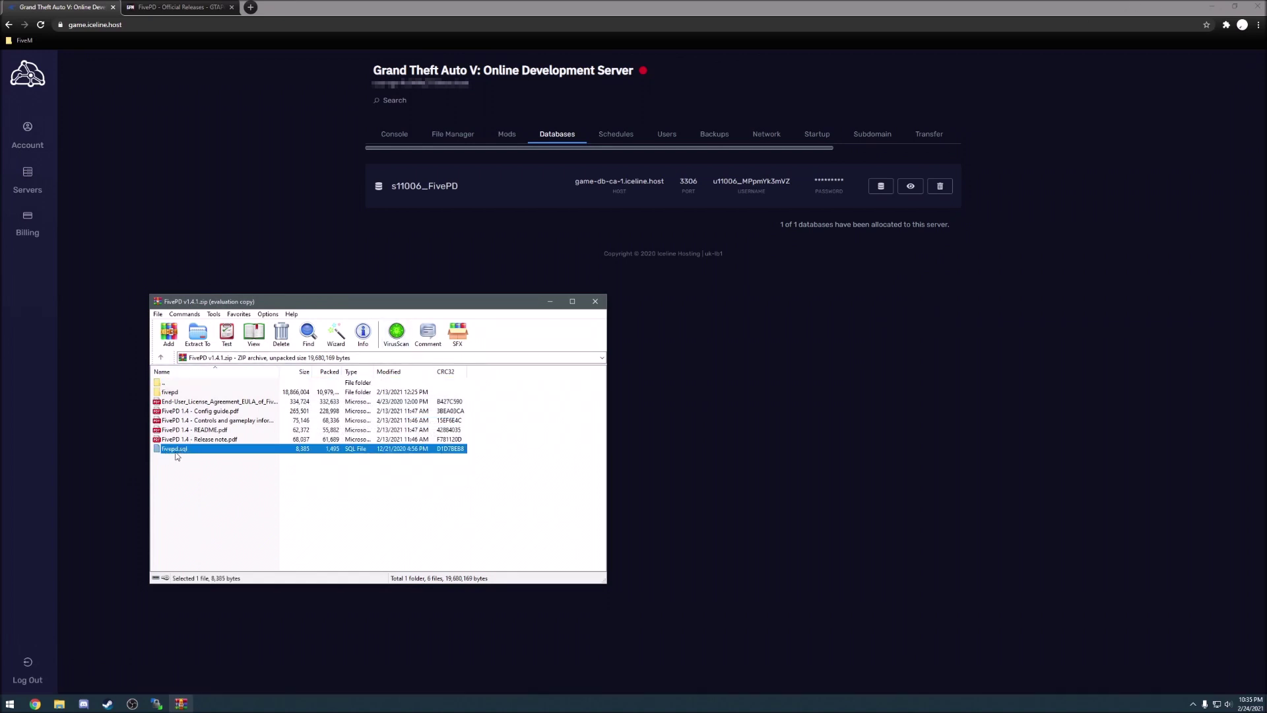
left_click(1212, 8)
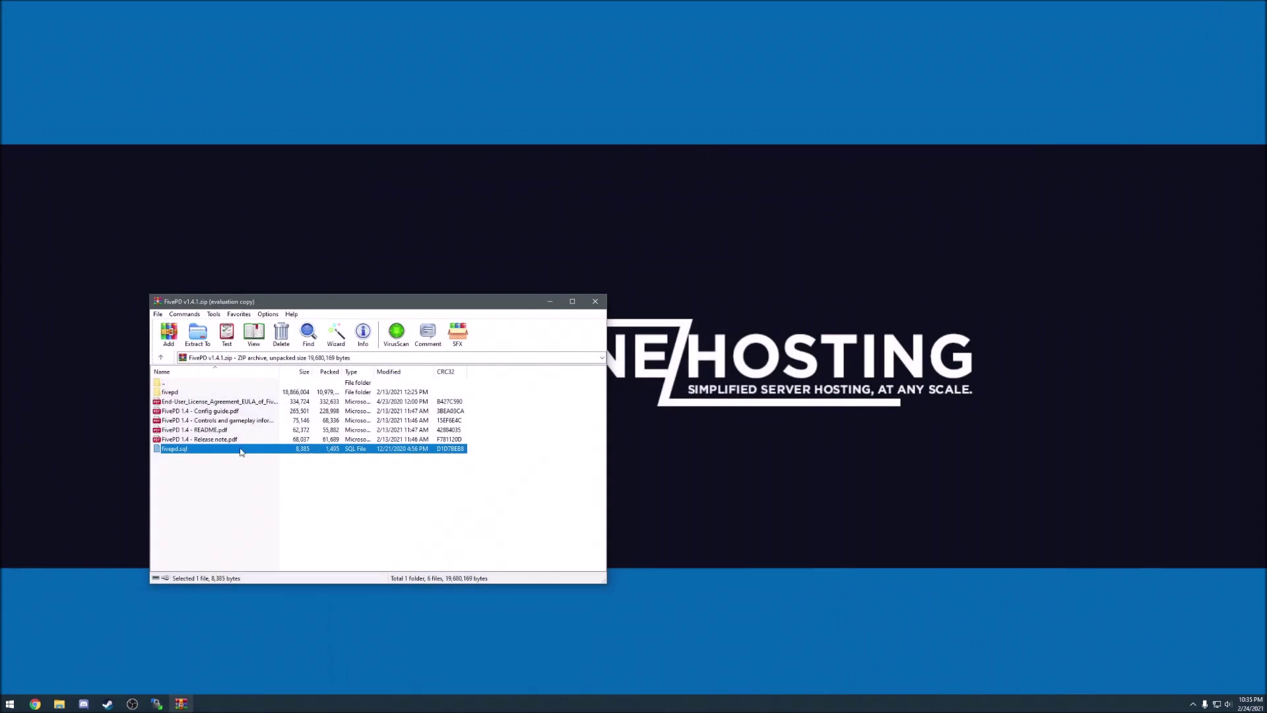
left_click_drag(176, 454, 16, 23)
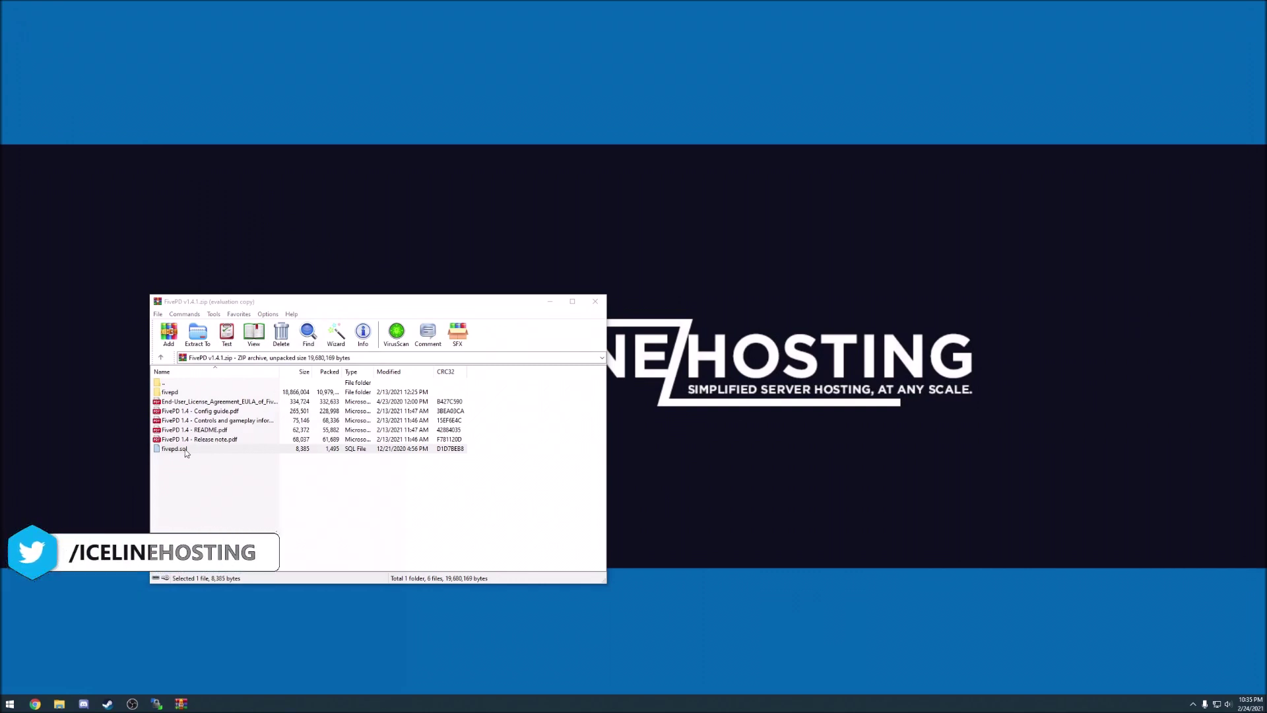
left_click_drag(183, 449, 23, 79)
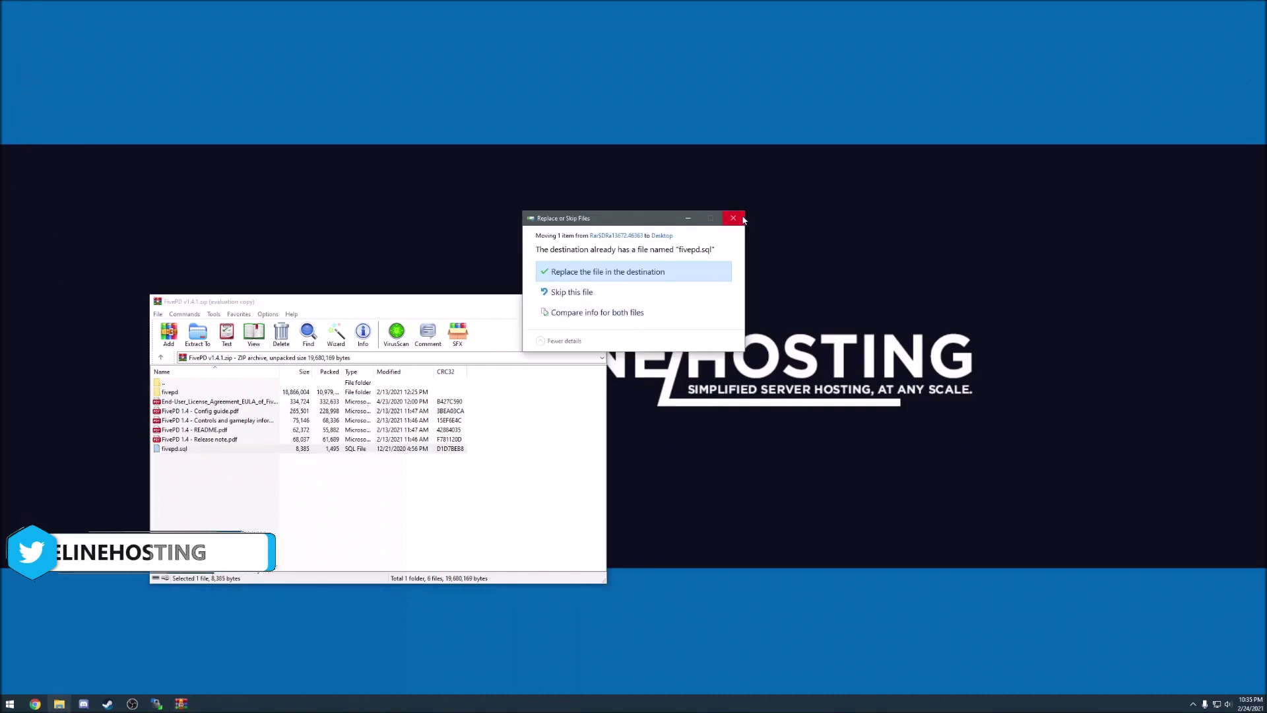
left_click(682, 271)
left_click(550, 303)
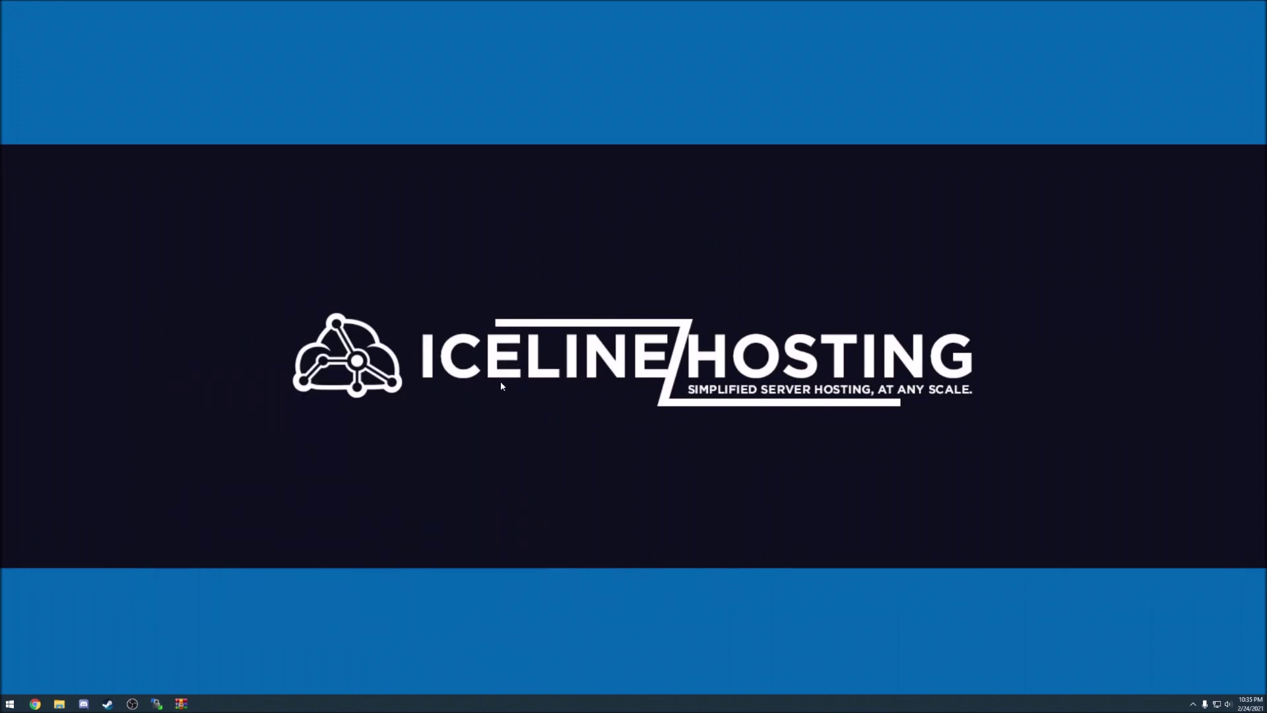
left_click(35, 698)
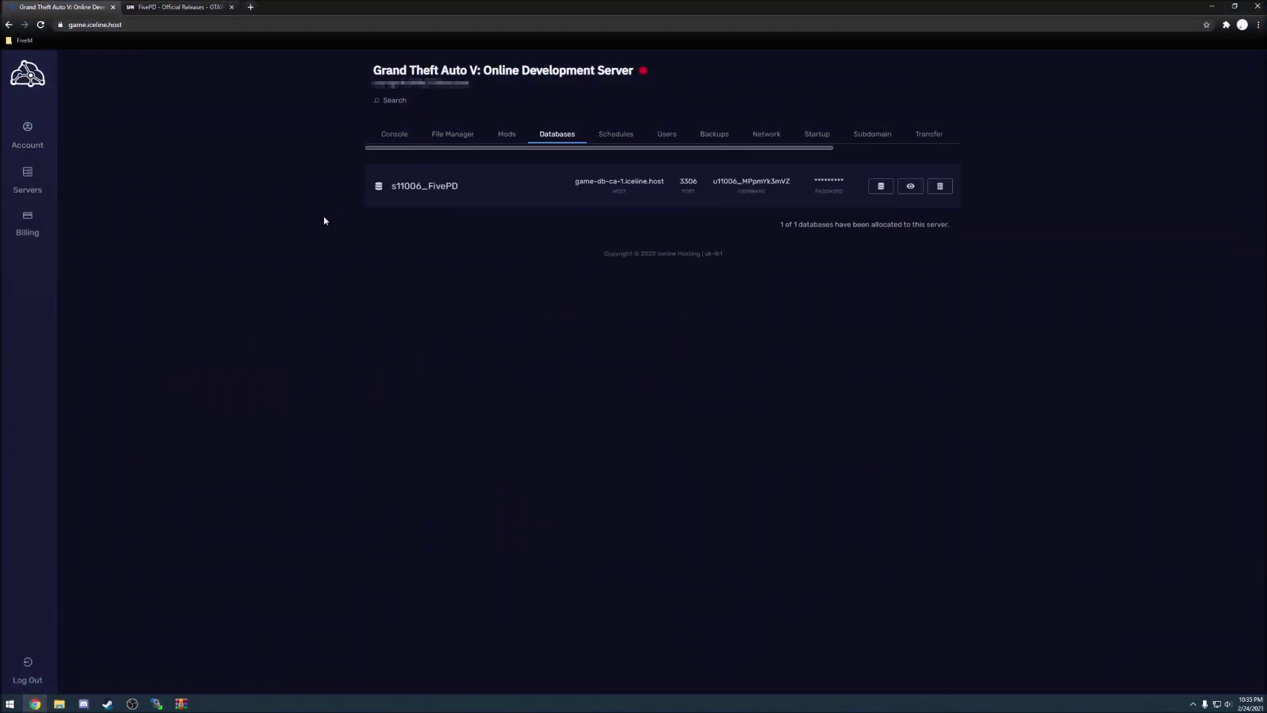
Step: Import fivepd.sql from the Desktop into the FivePD database through phpMyAdmin's Import page
left_click(881, 187)
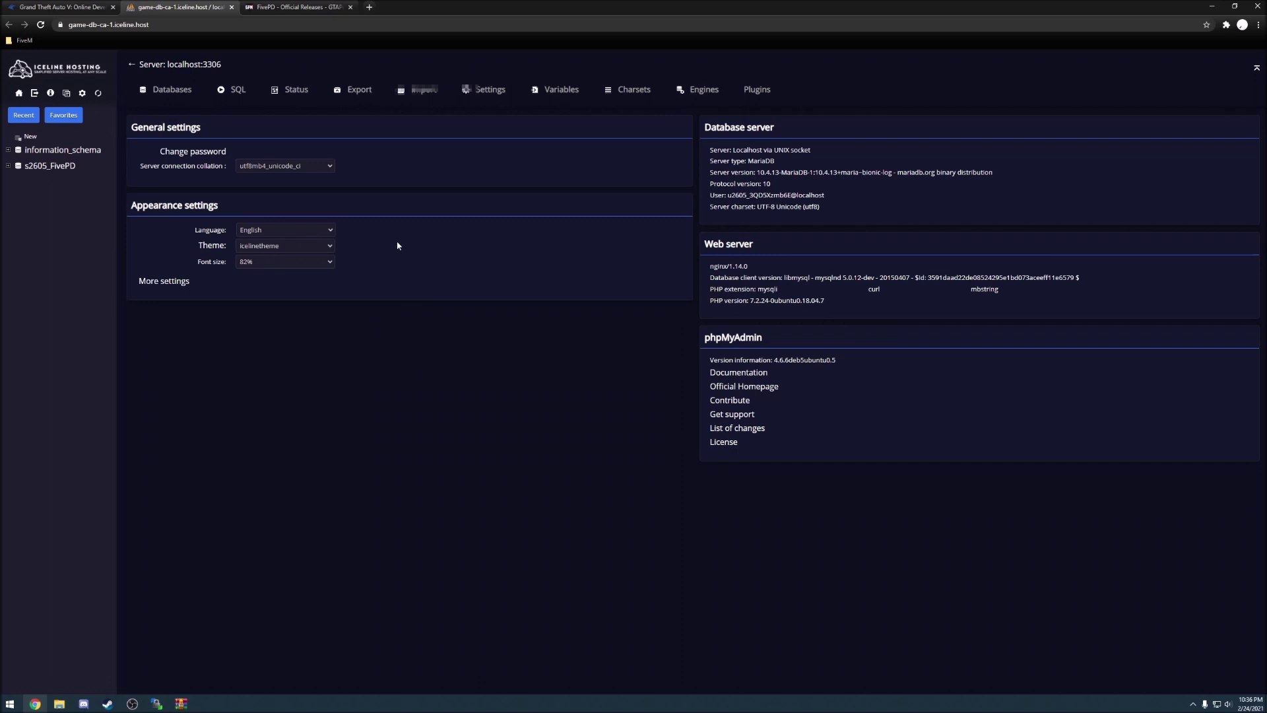
left_click(424, 98)
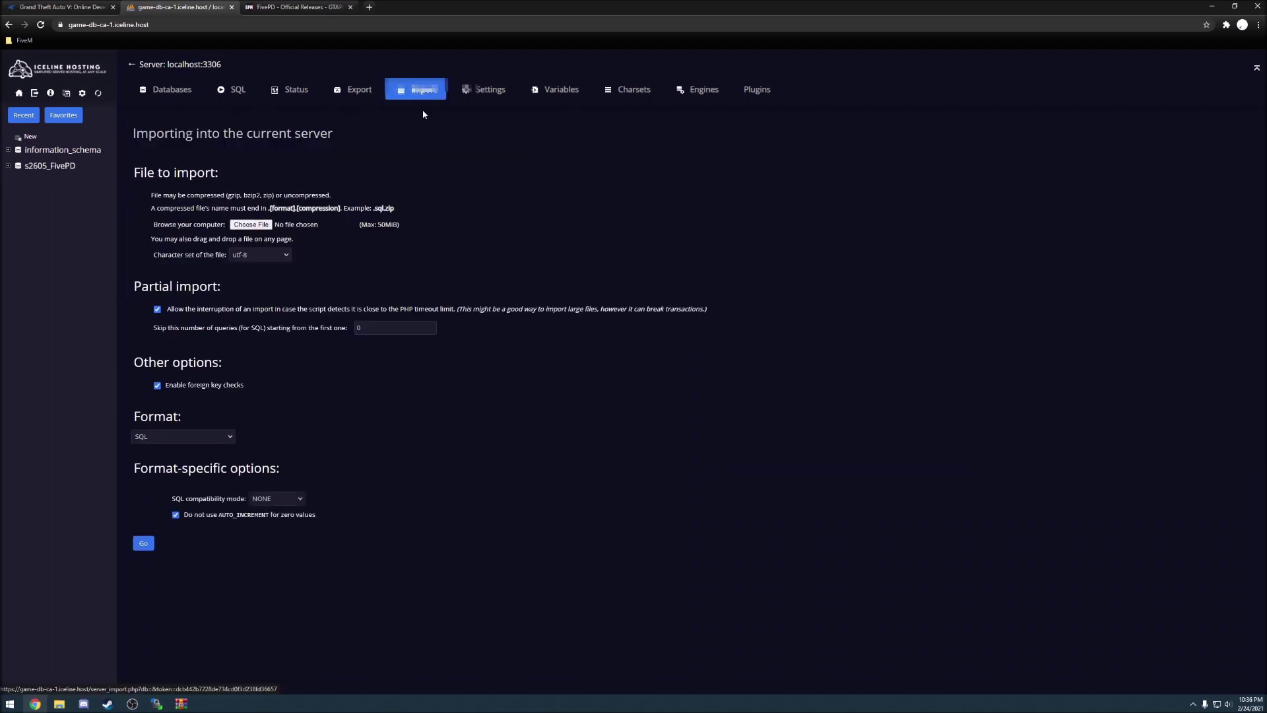
left_click(251, 225)
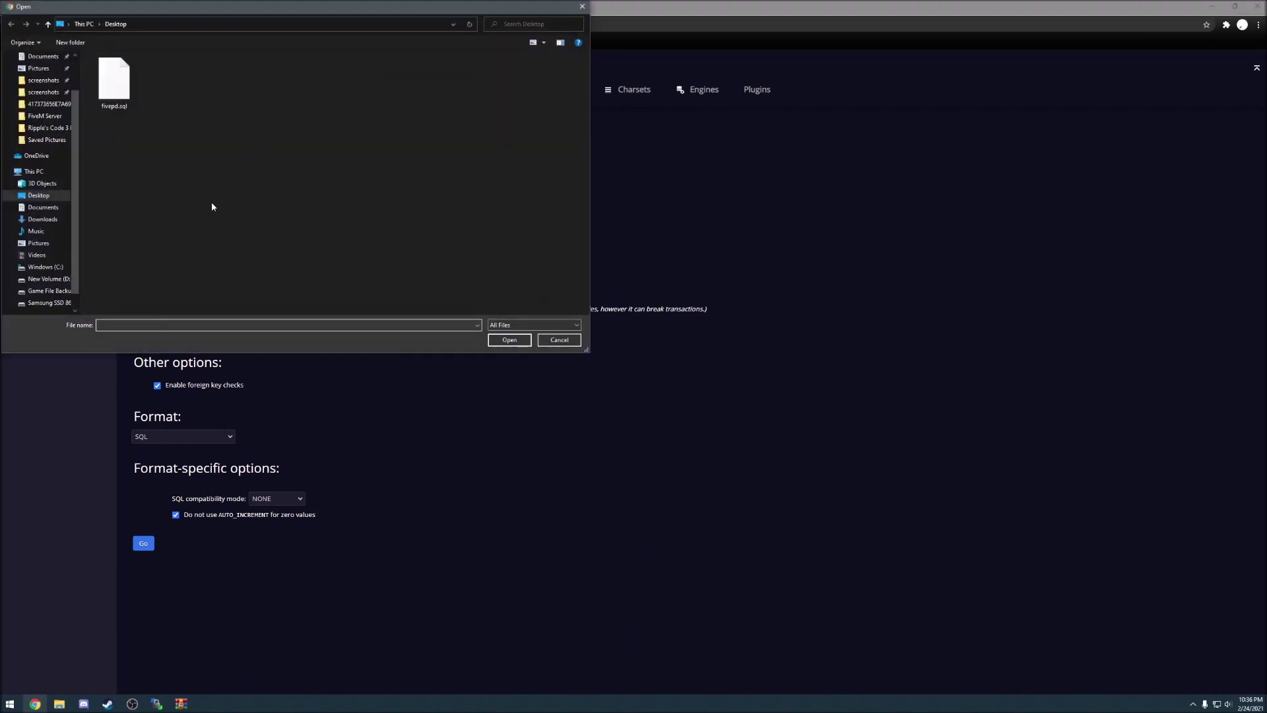
left_click(111, 99)
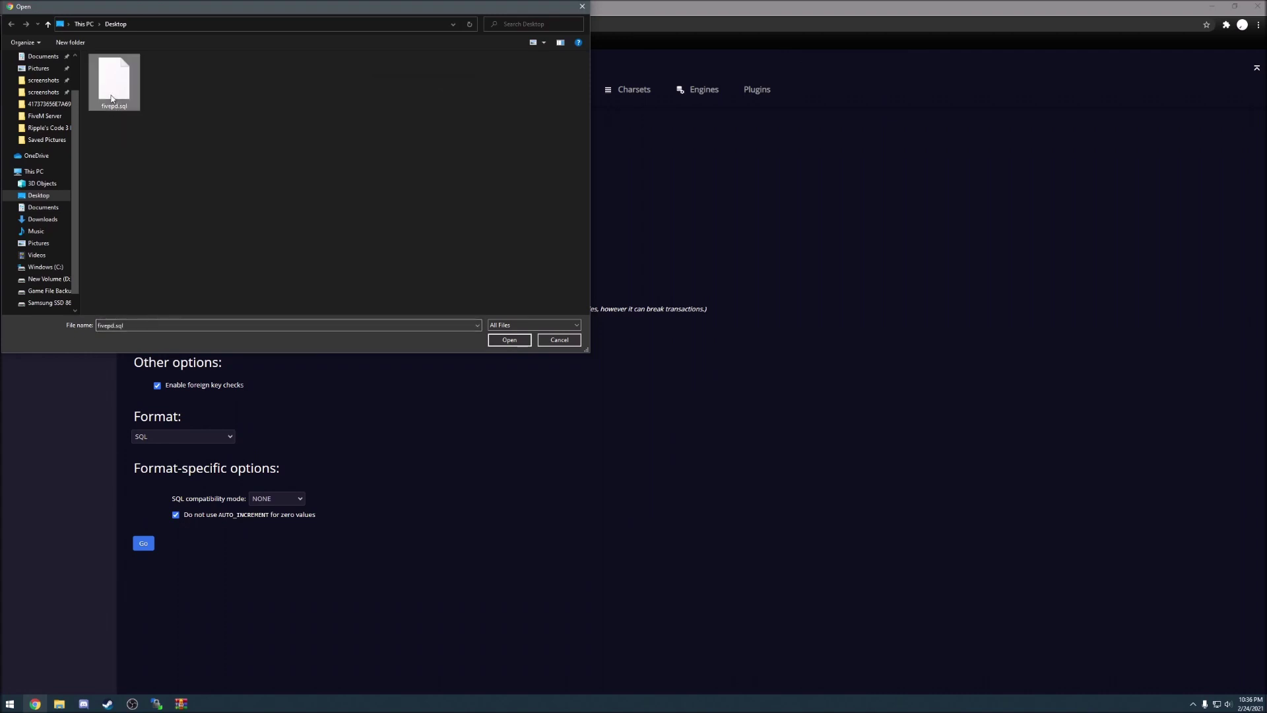
left_click(509, 340)
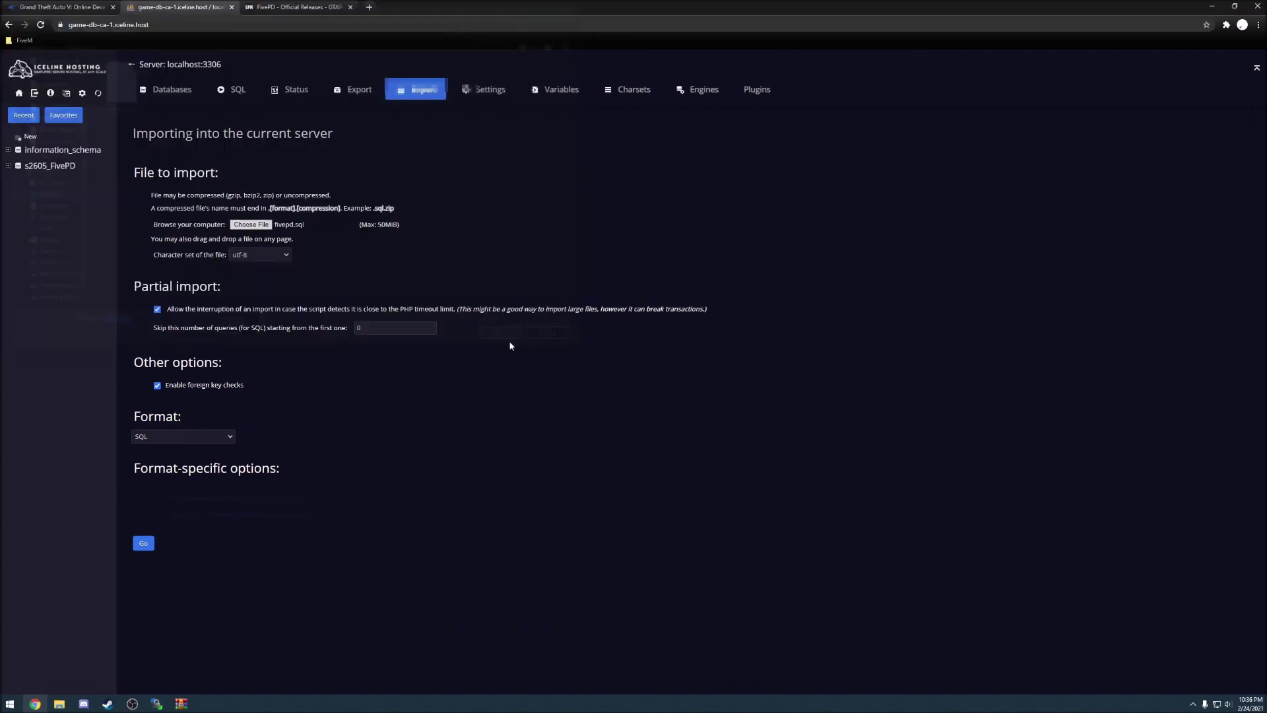
left_click(143, 545)
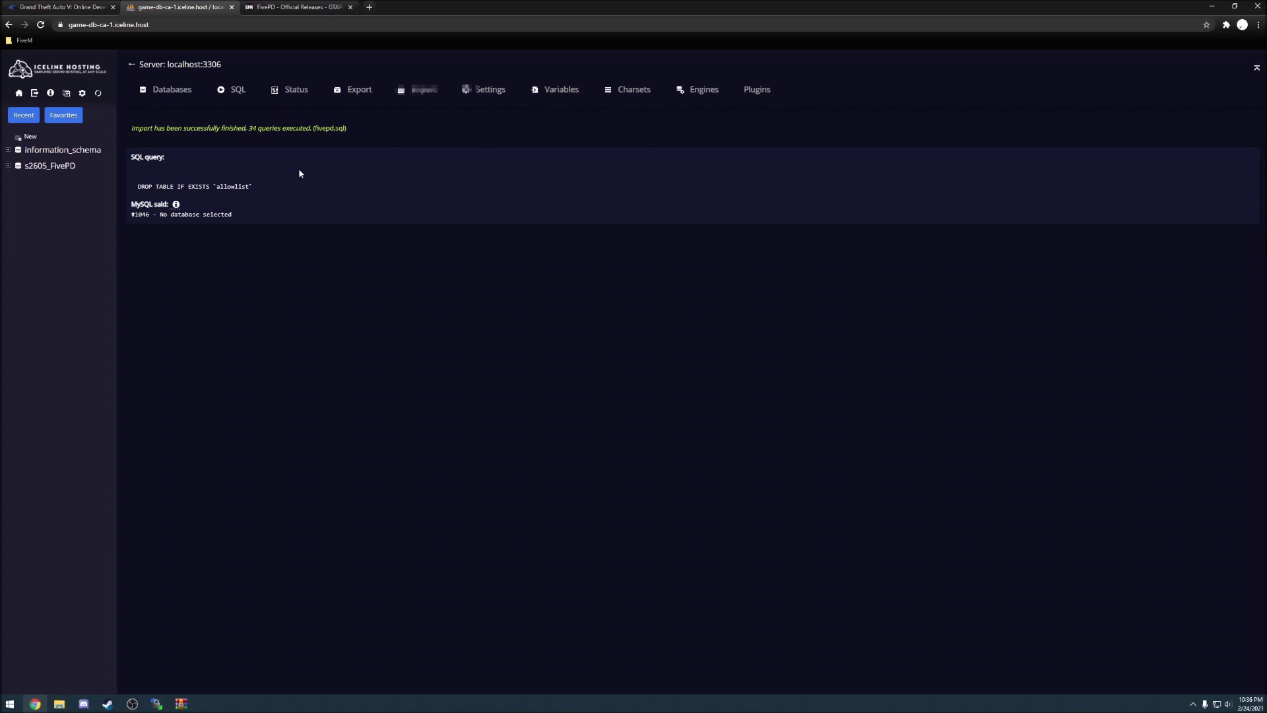
Step: Close the phpMyAdmin and FivePD tabs and bring up WinSCP's Development Server session
left_click(52, 9)
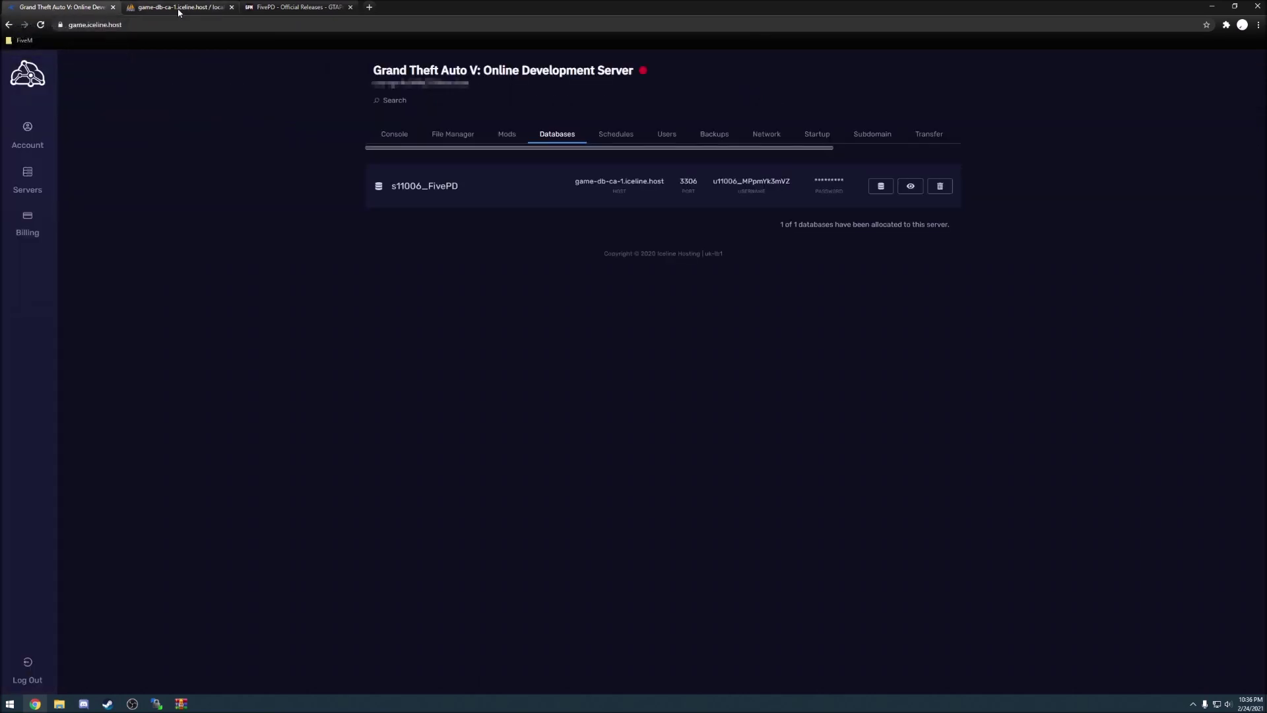
left_click(232, 8)
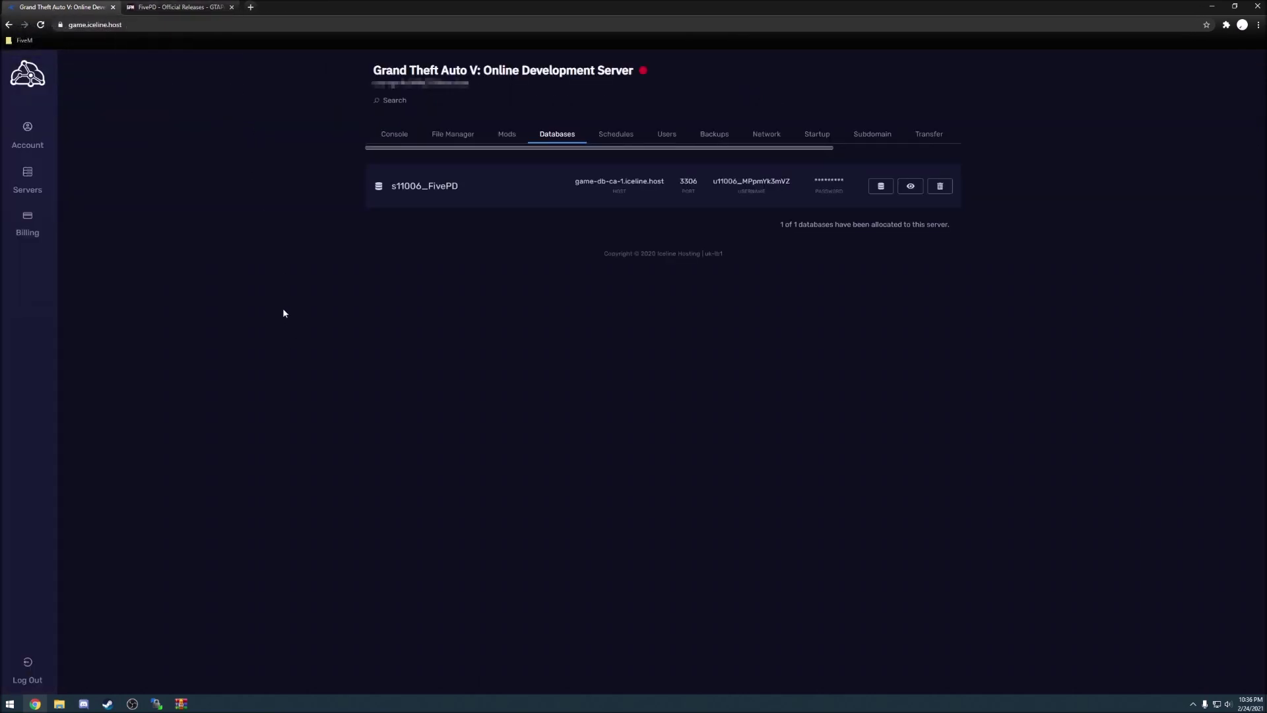
left_click(232, 8)
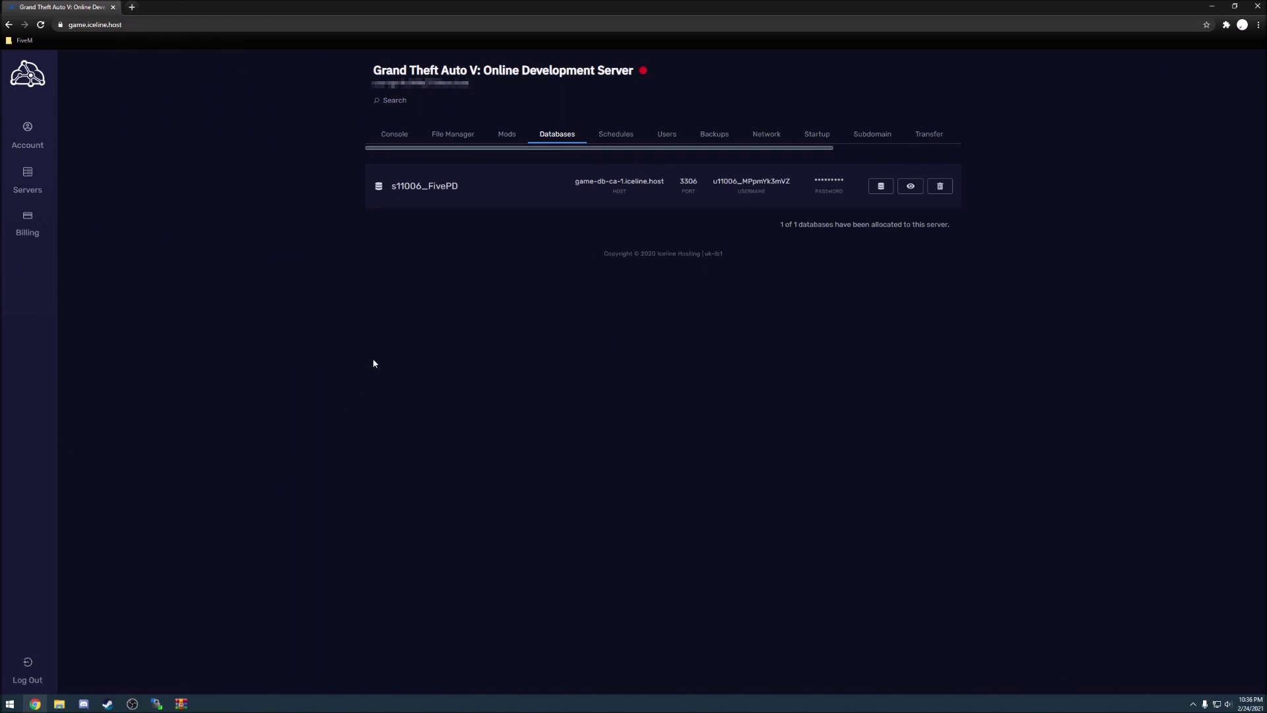
left_click(46, 705)
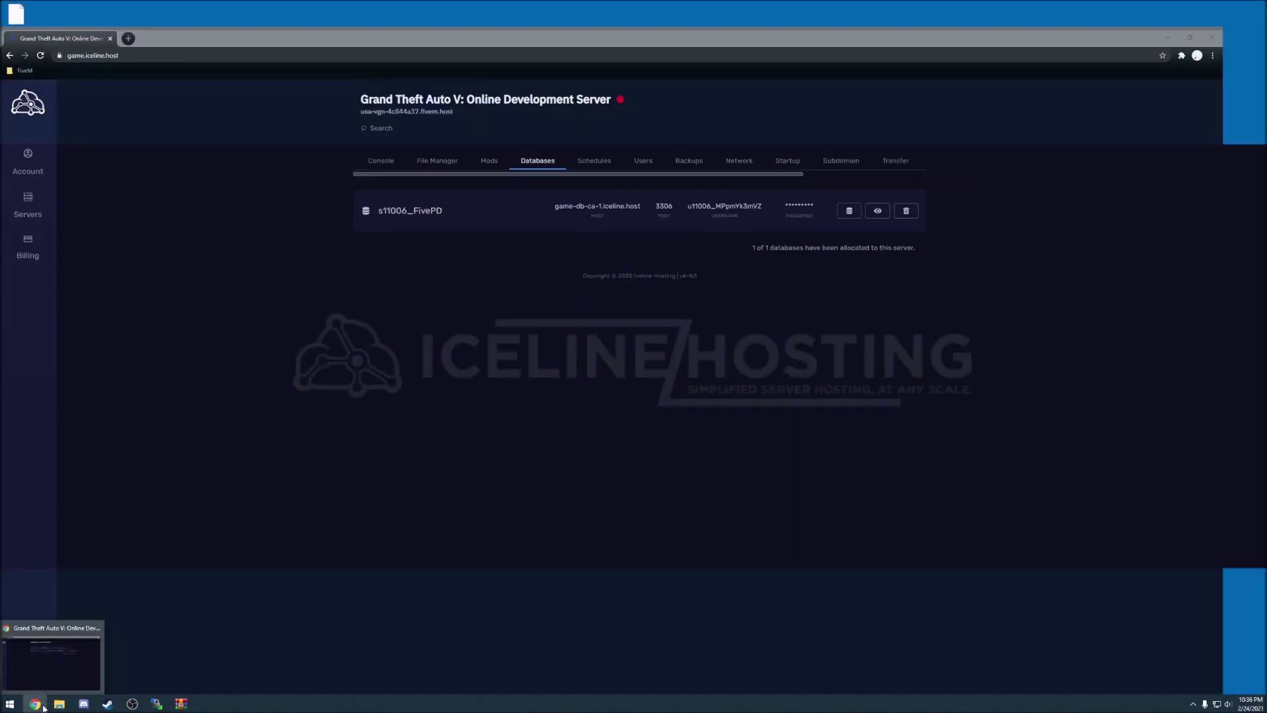
mouse_move(154, 707)
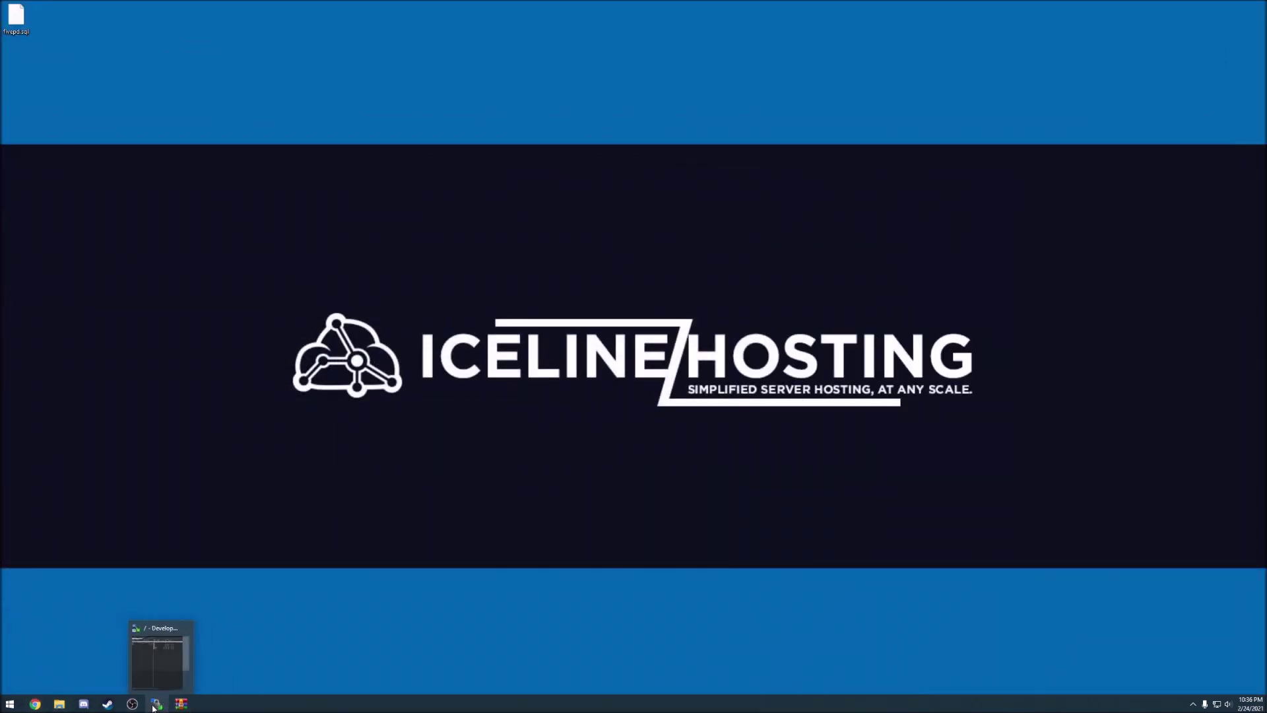
left_click(154, 704)
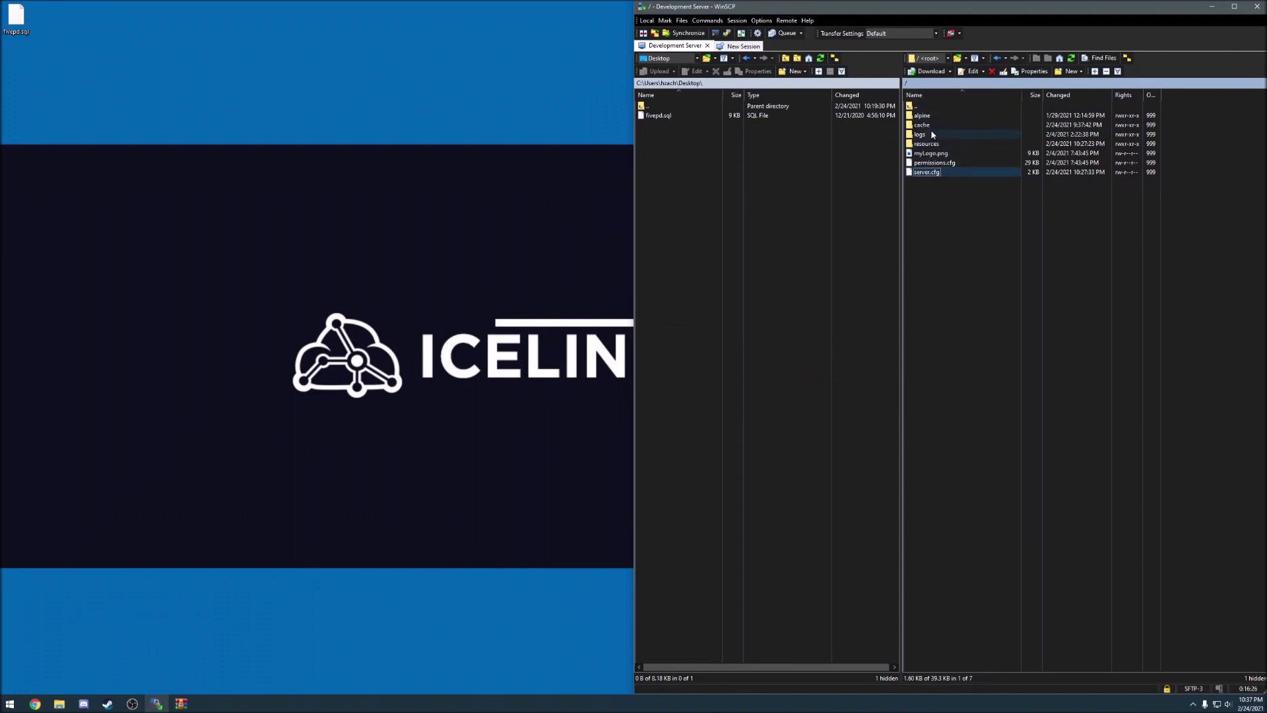
Step: Open the remote server.cfg for editing in Notepad++ from WinSCP
right_click(933, 175)
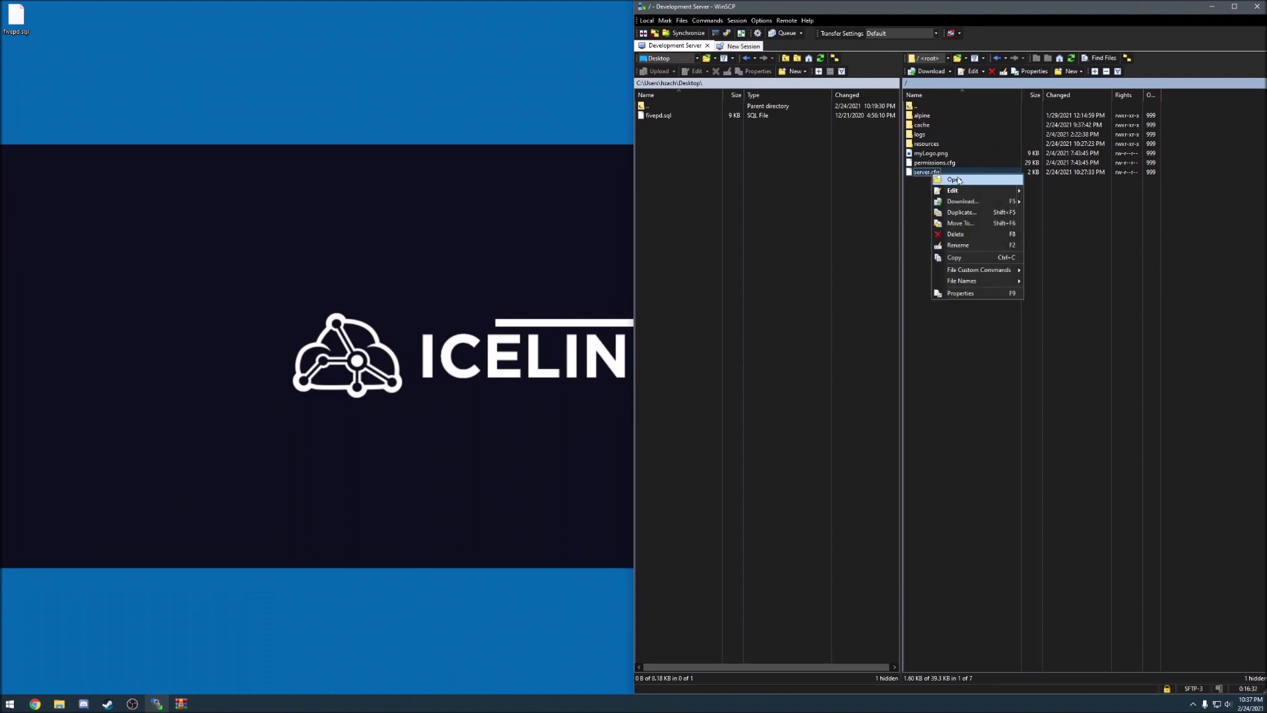
mouse_move(966, 191)
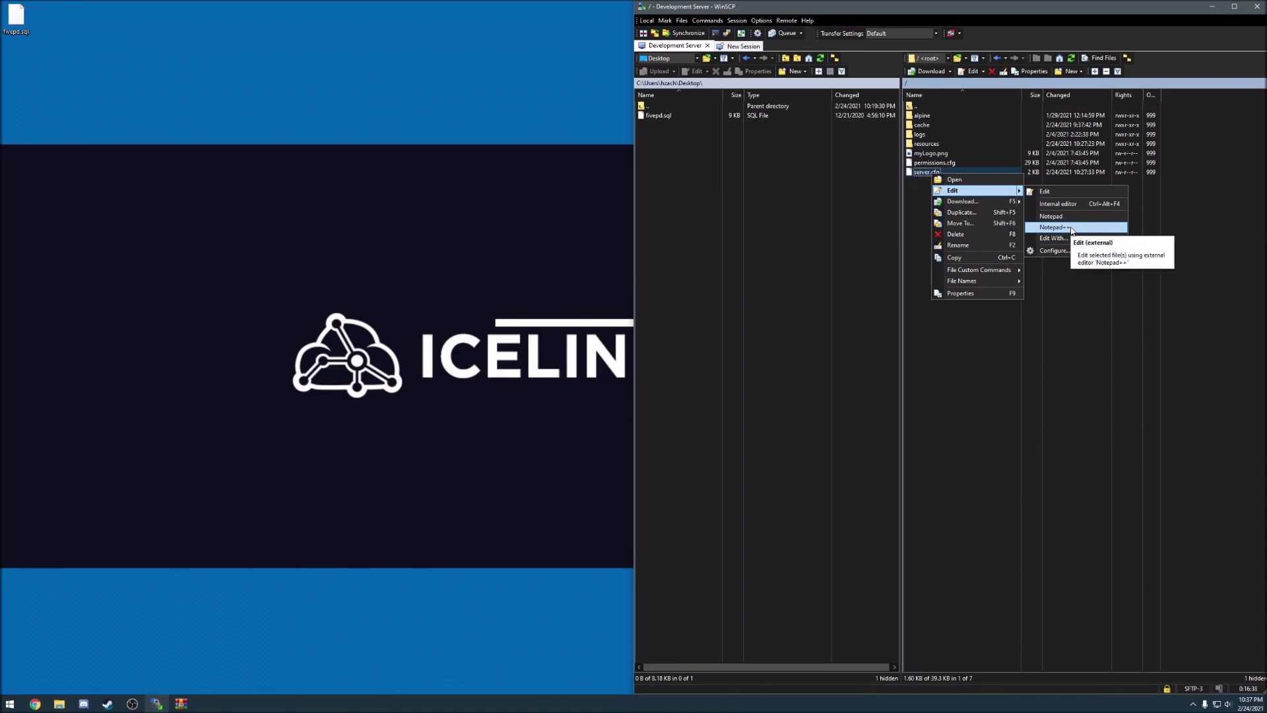
left_click(1054, 227)
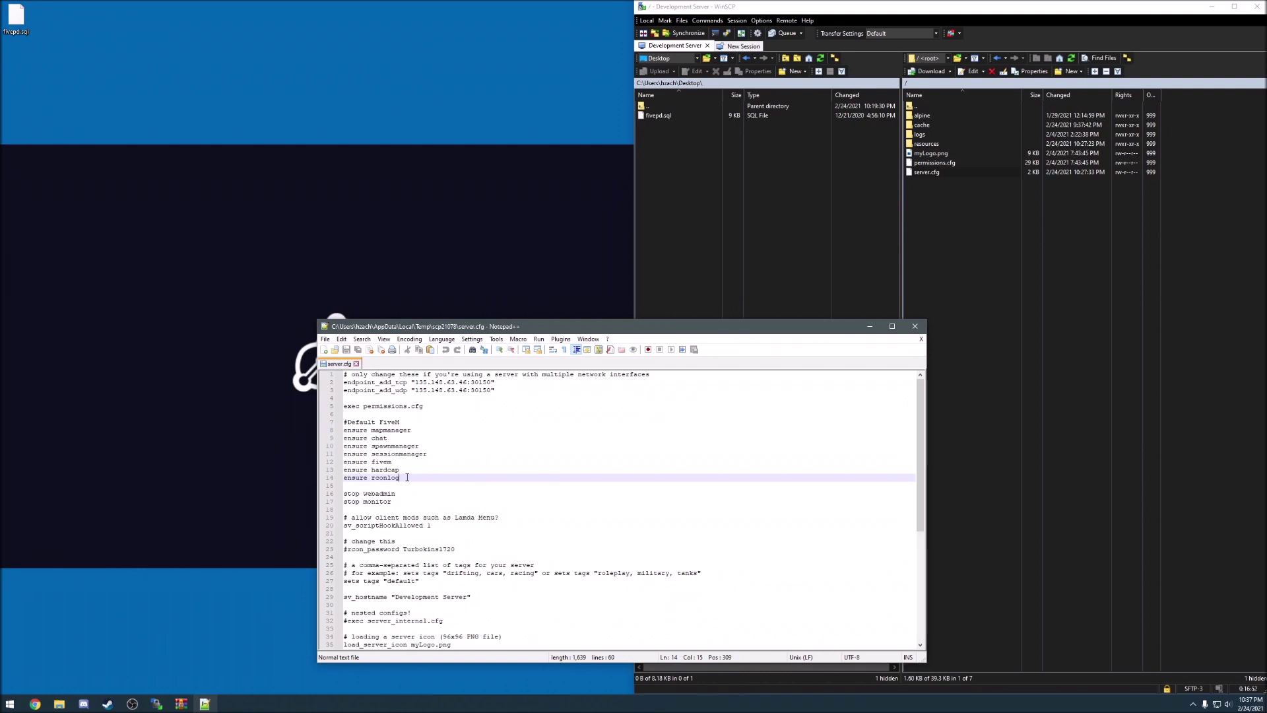
Step: Add an 'ensure fivepd' line after 'ensure rconlog' in server.cfg, save, and close Notepad++
key("Return")
type("ensu")
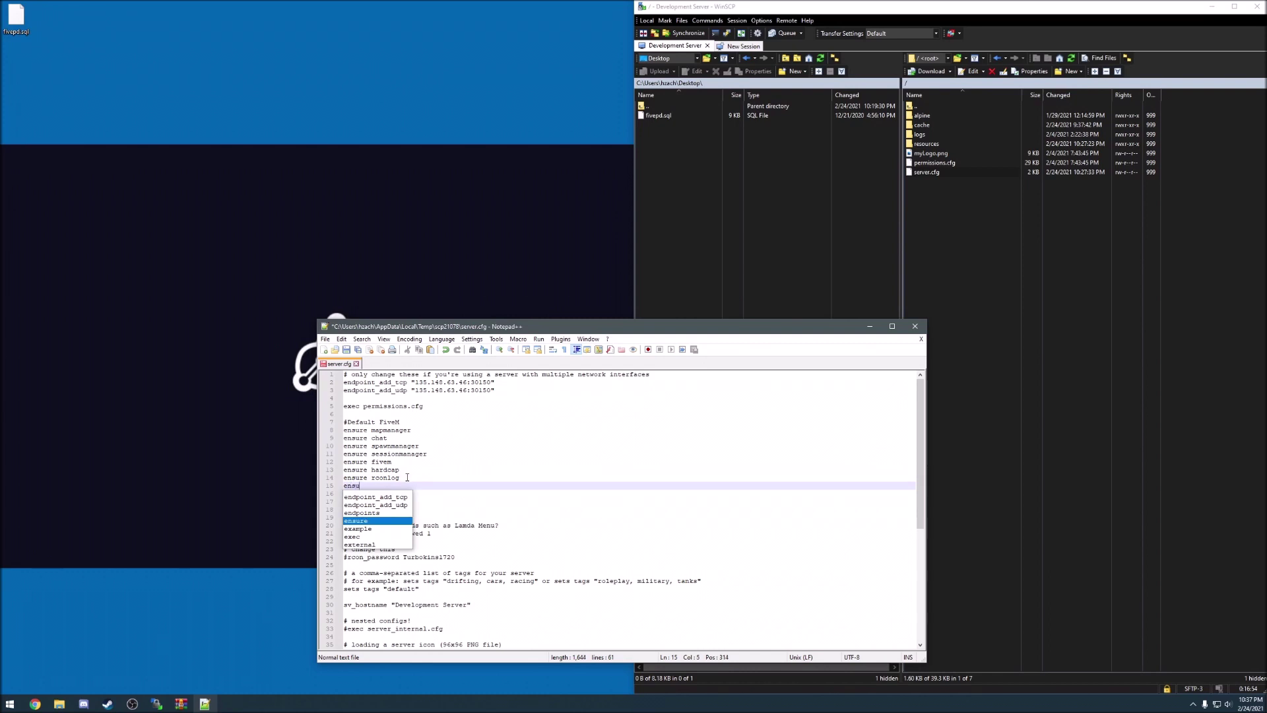
type("re fivepd")
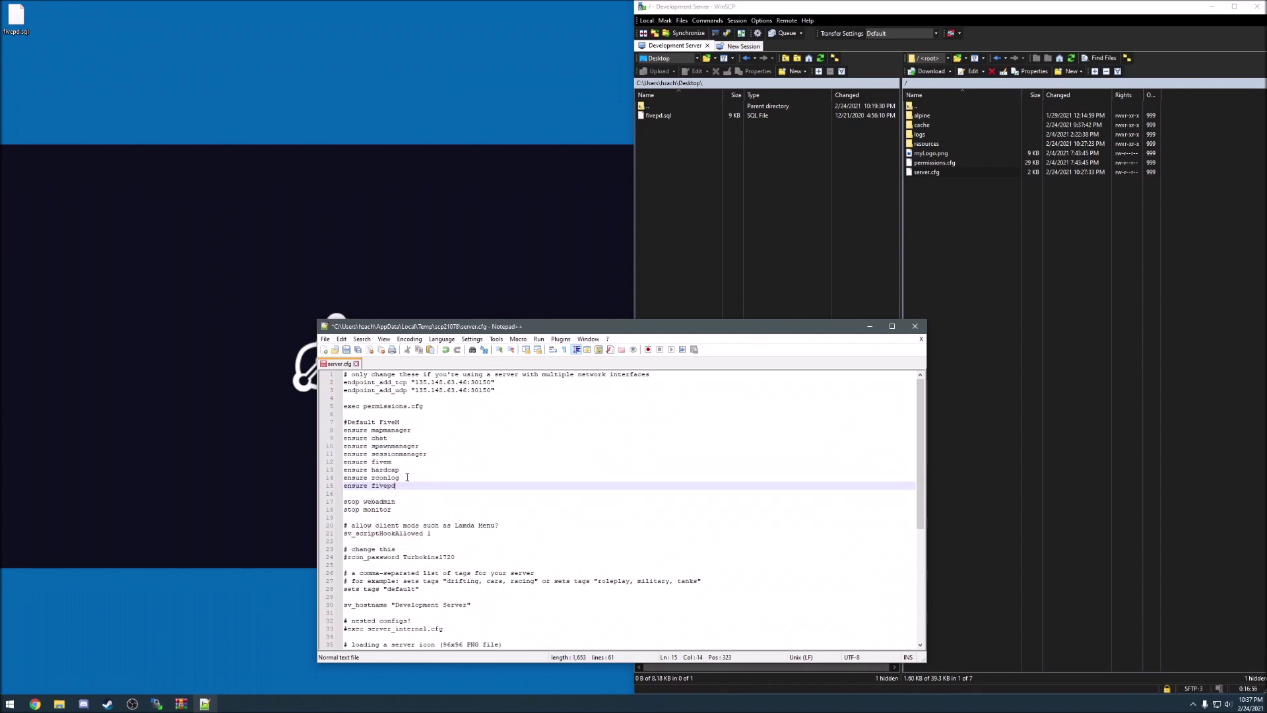
left_click(346, 350)
key("ctrl+w")
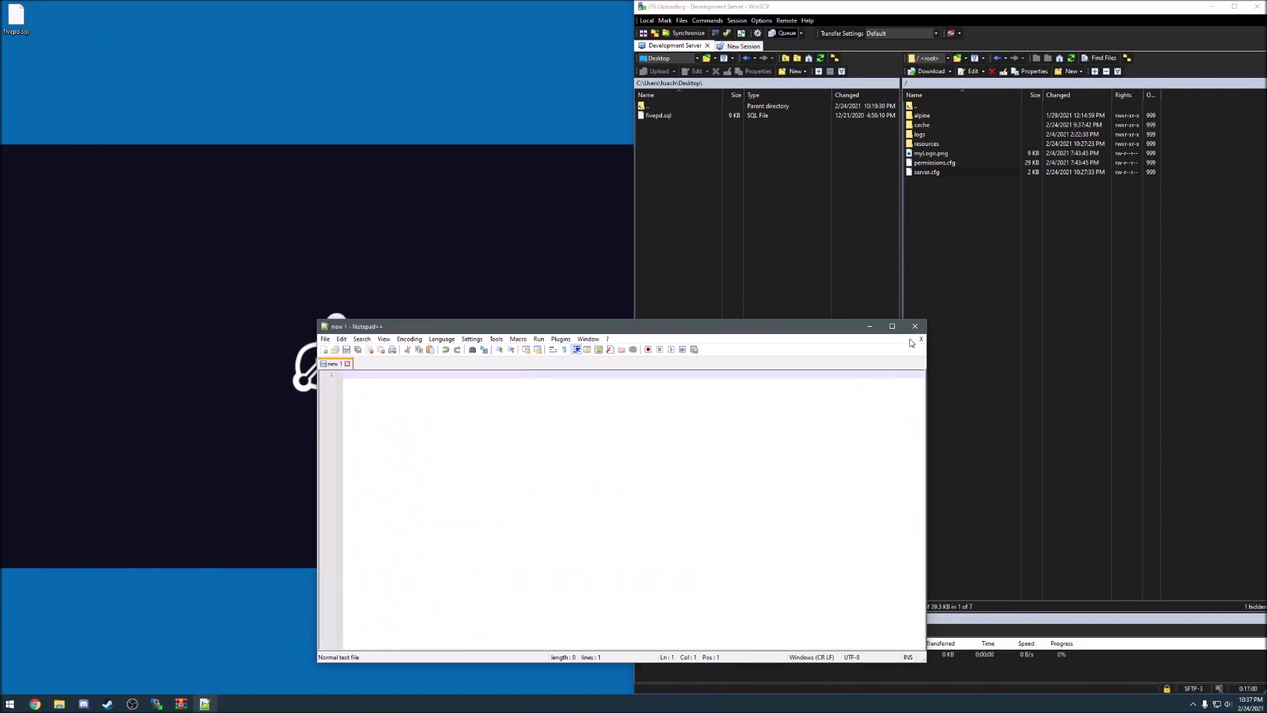
left_click(921, 340)
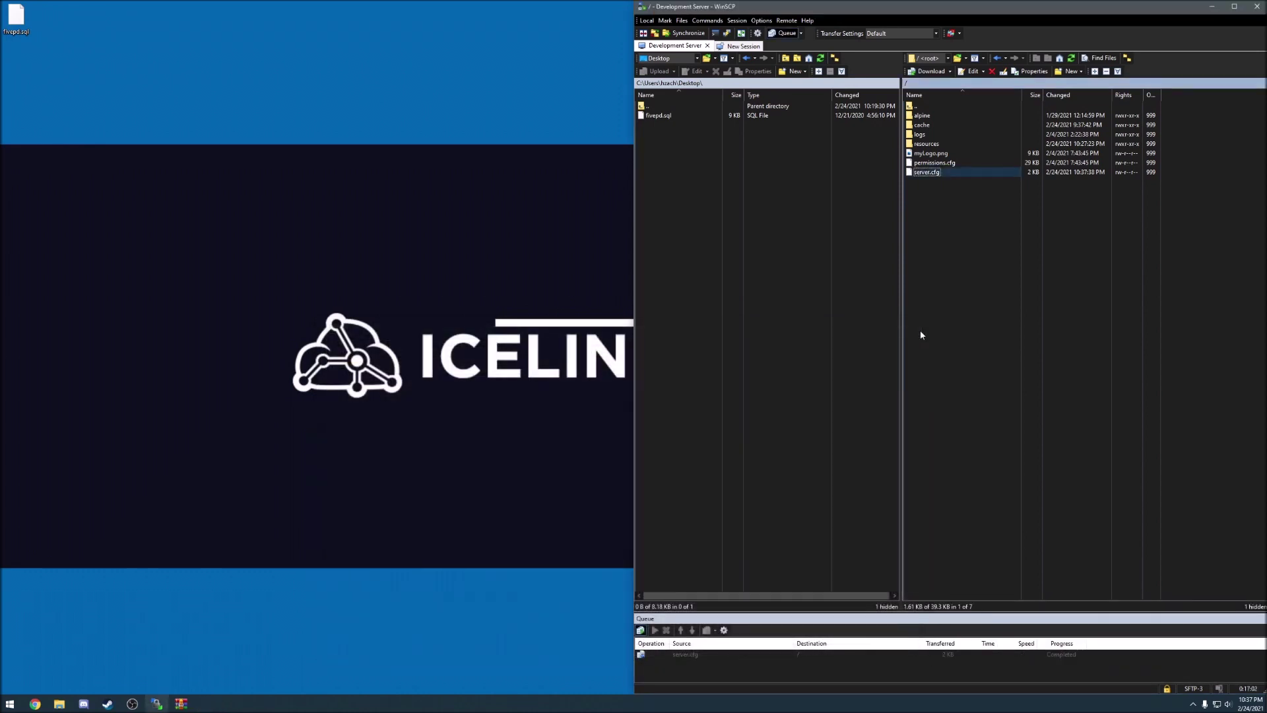
Step: Drag the archive's fivepd folder from WinRAR into the server's resources folder in WinSCP
left_click(181, 703)
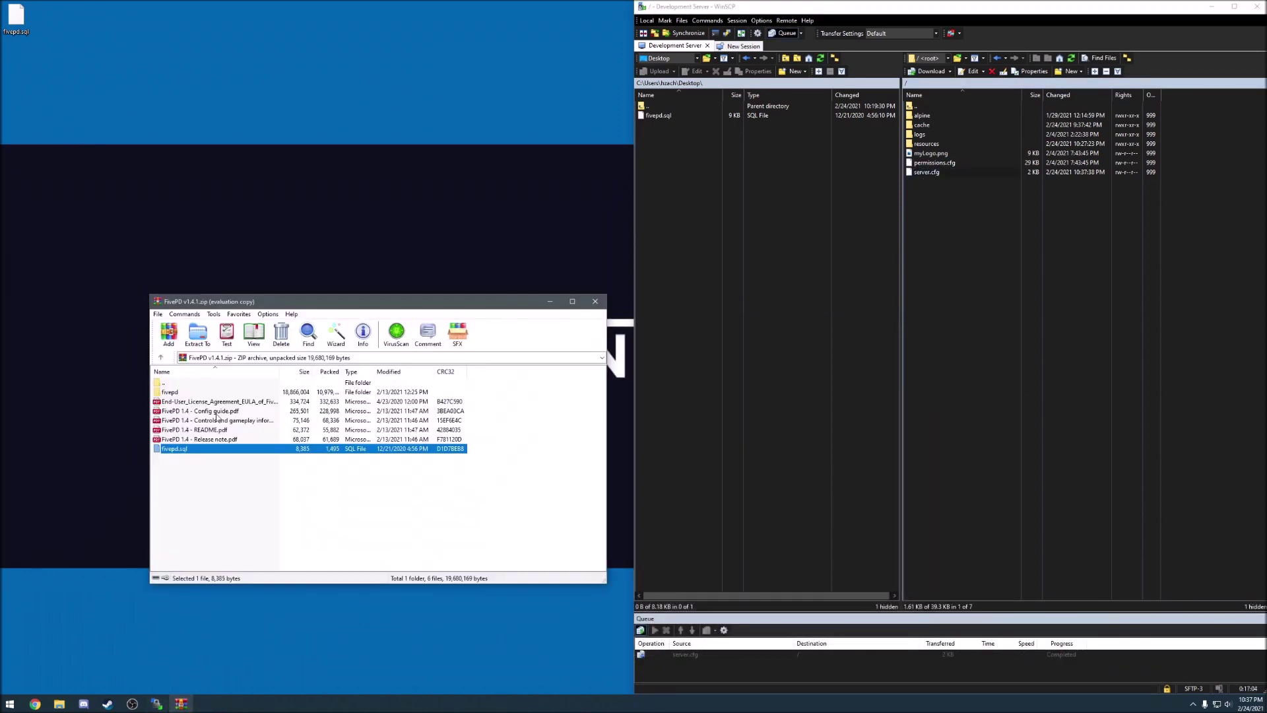
left_click_drag(316, 304, 248, 300)
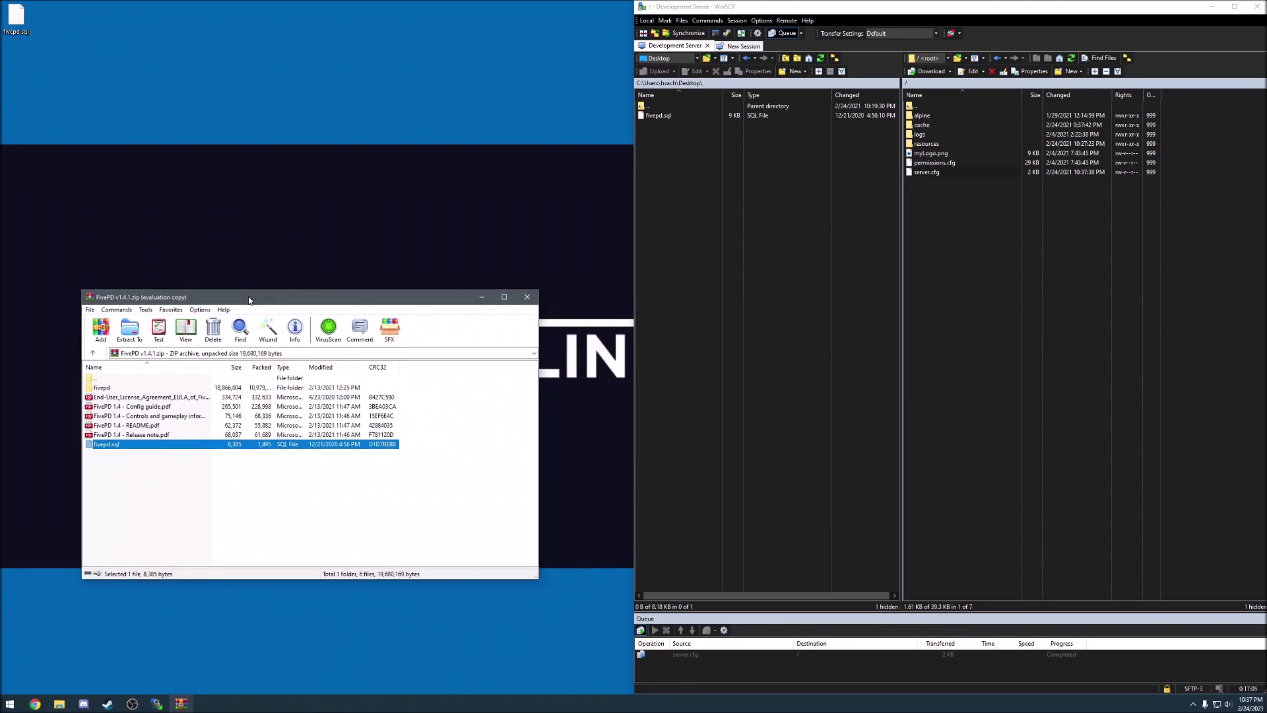
left_click(105, 388)
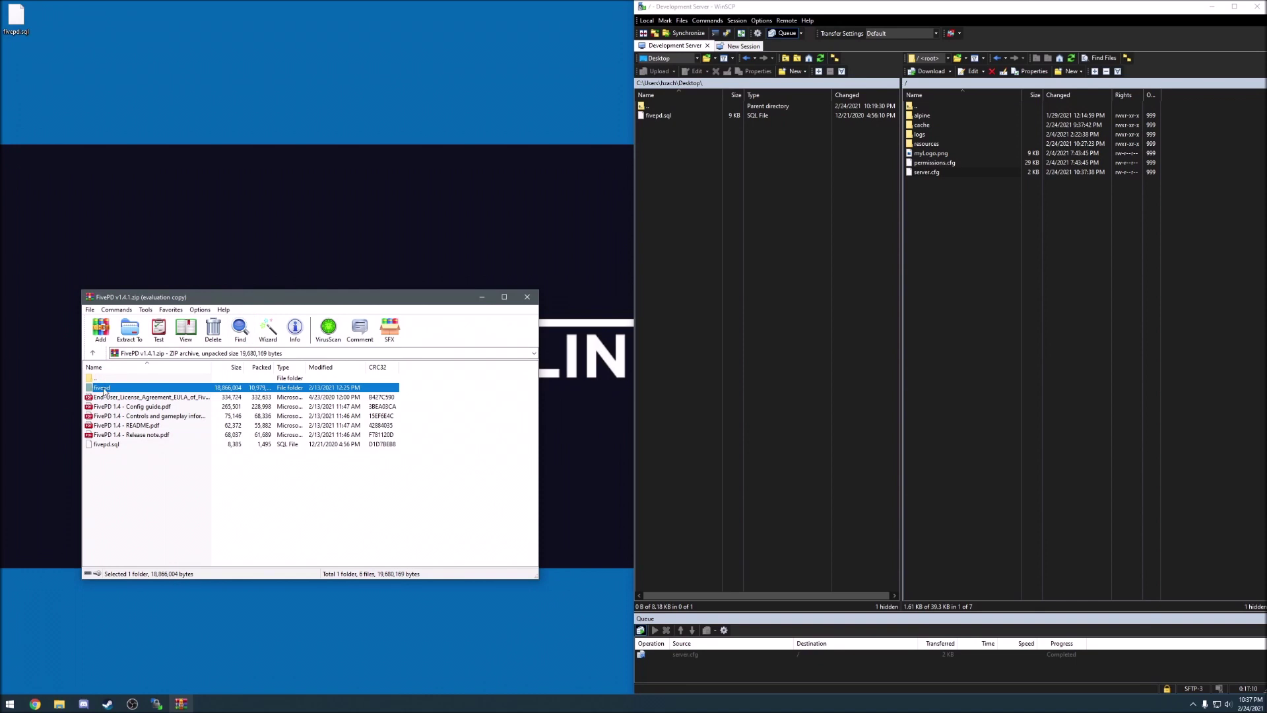
left_click_drag(106, 389, 934, 146)
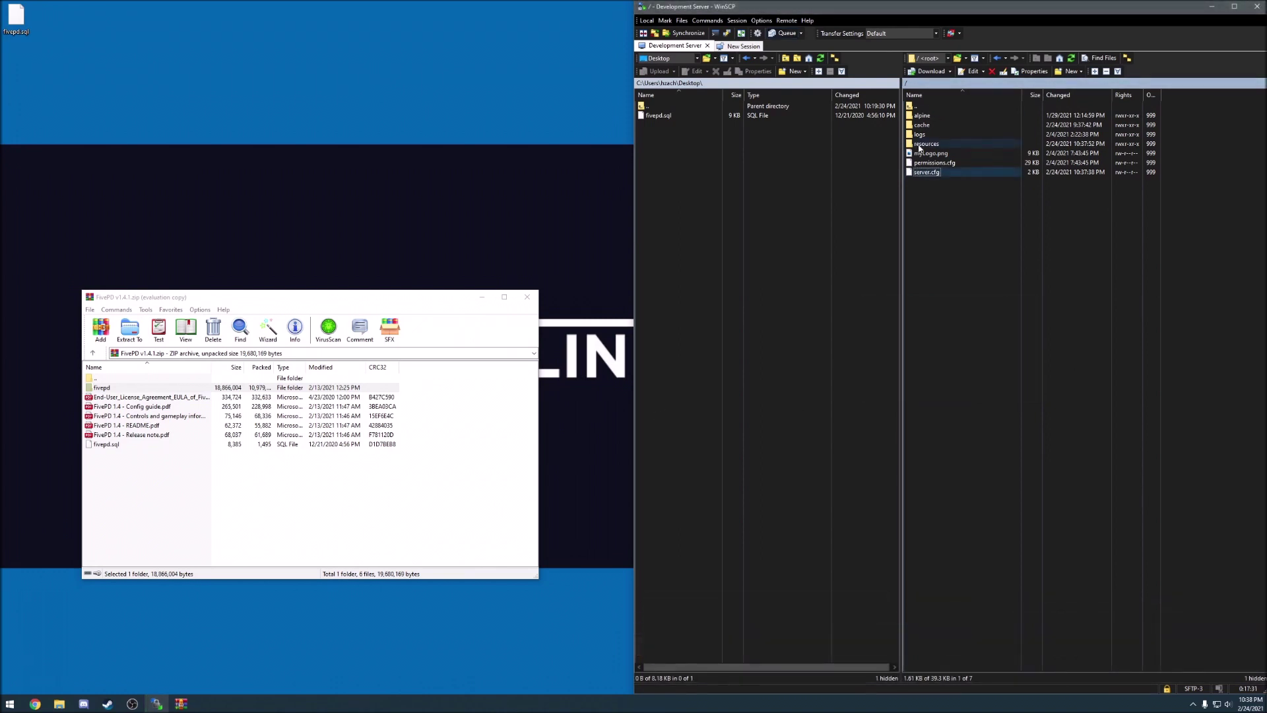
Step: Browse into resources/fivepd on the server and bring up the actions for config.json
double_click(932, 145)
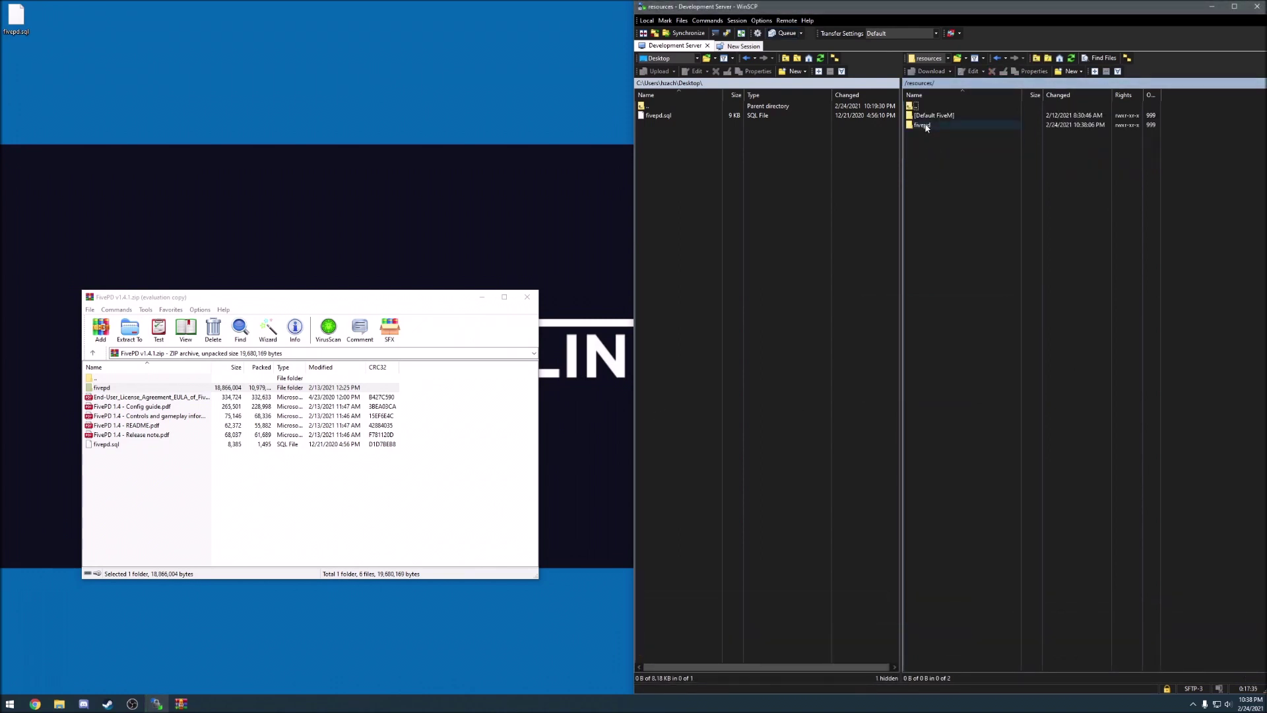
double_click(924, 126)
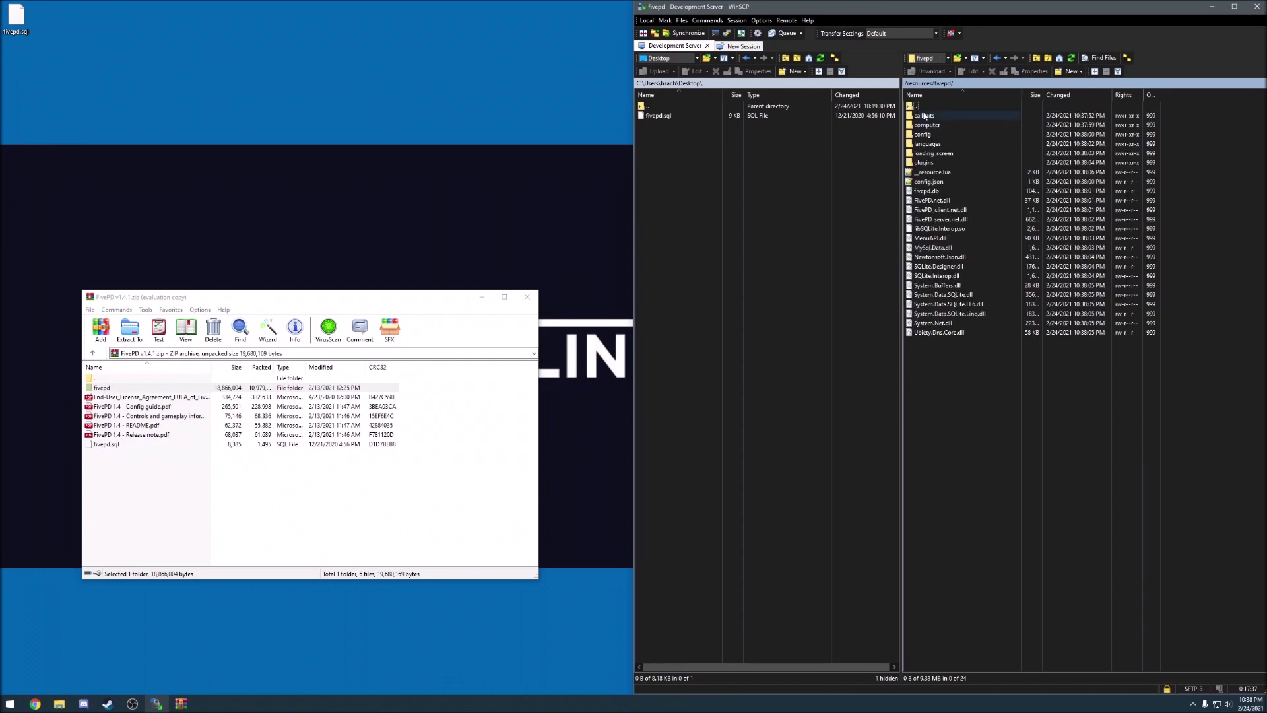
double_click(925, 107)
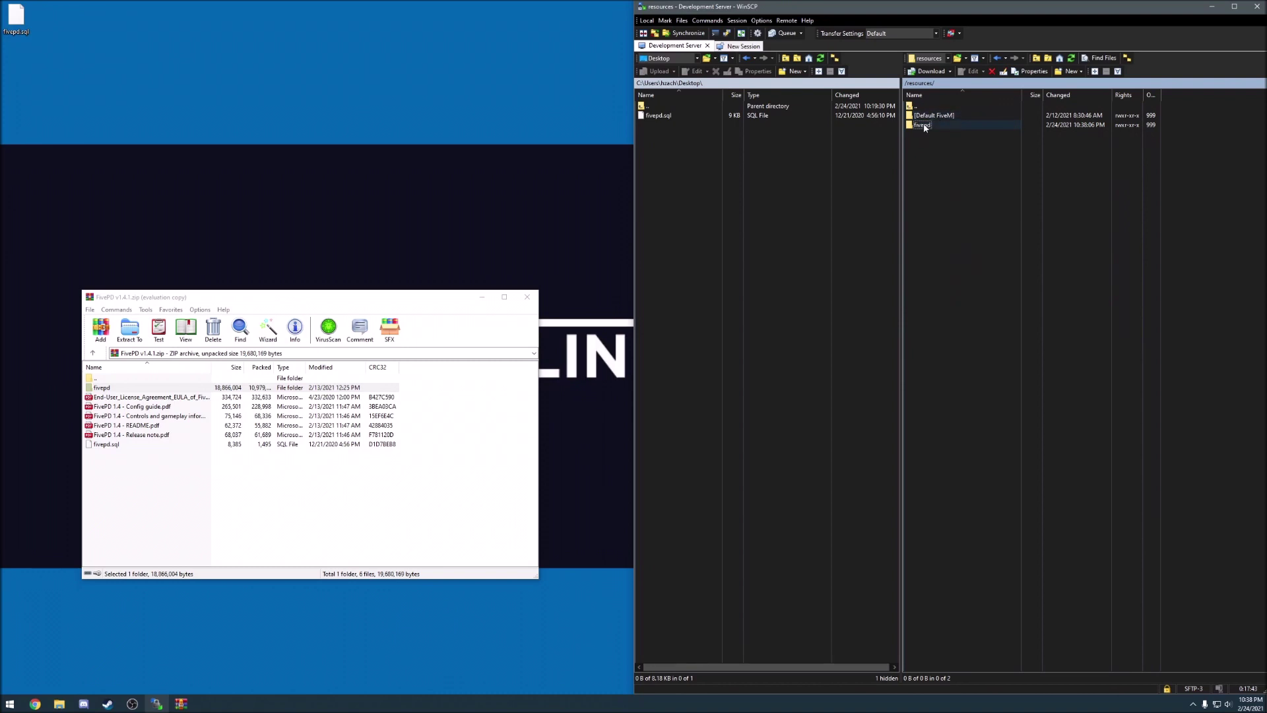
double_click(923, 126)
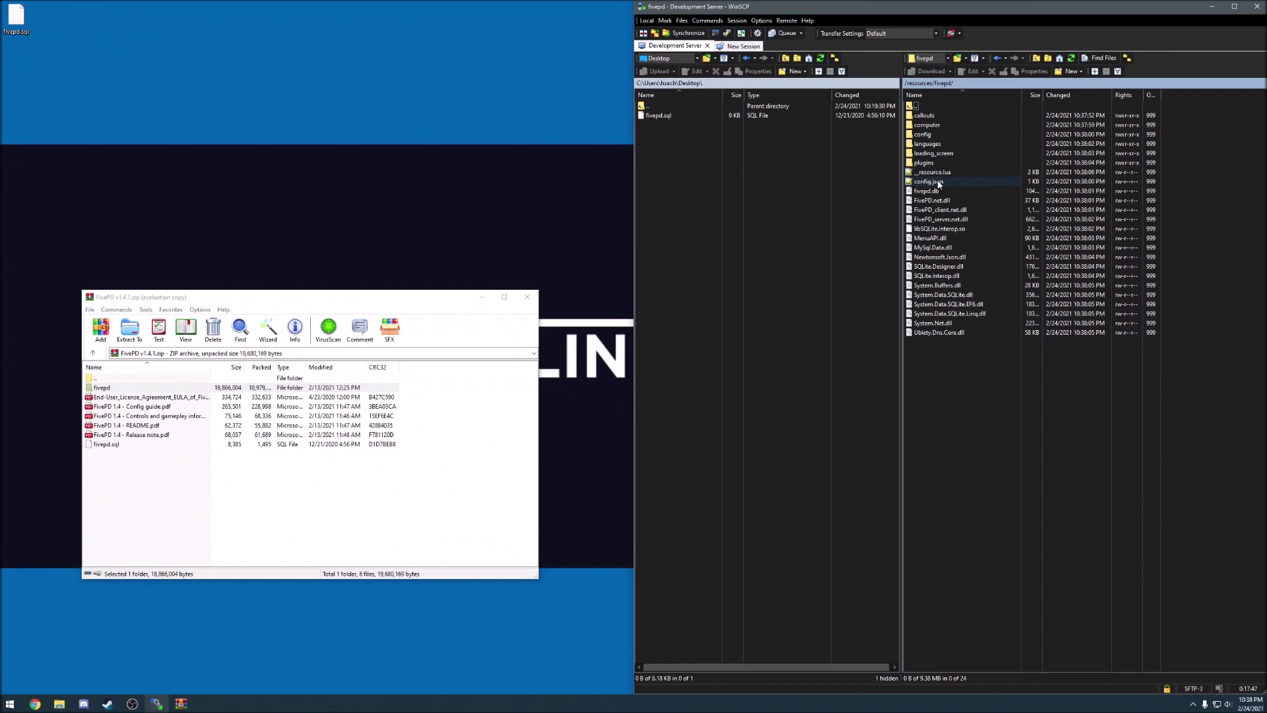
right_click(939, 184)
Step: Open fivepd's config.json in Notepad++, close the FivePD archive, and return to the Databases page
mouse_move(983, 197)
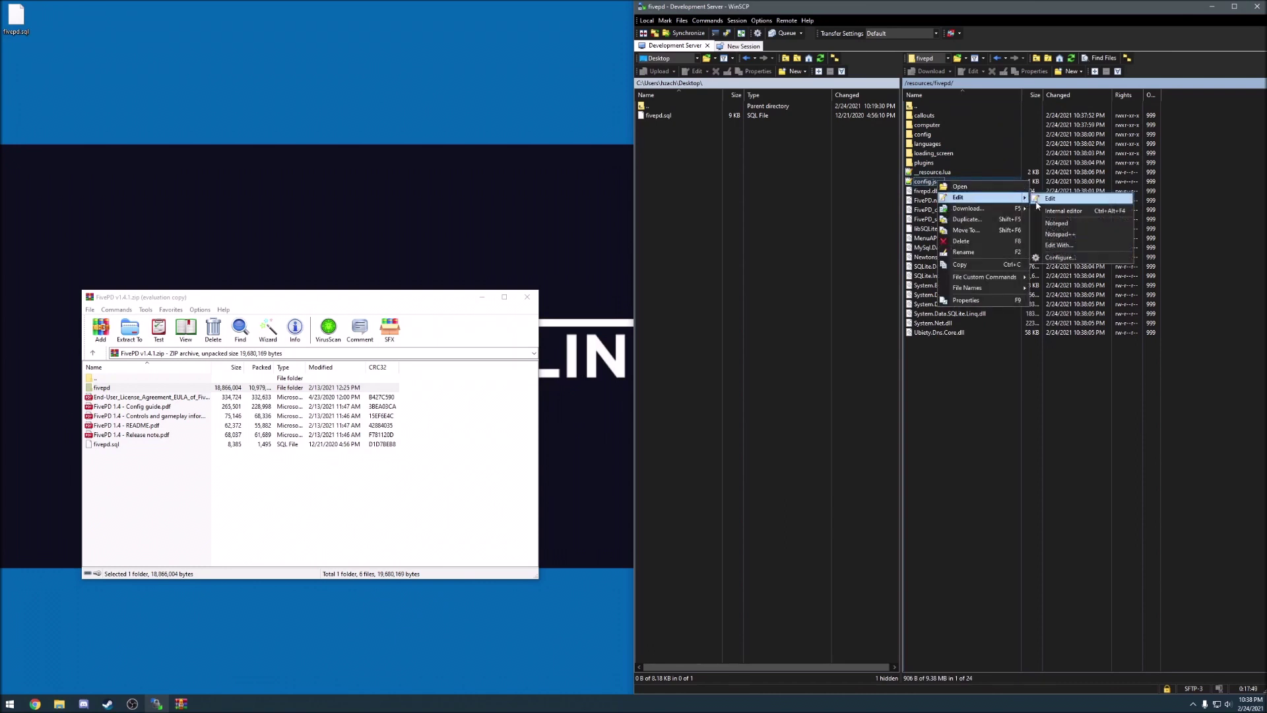
left_click(1068, 234)
left_click_drag(736, 337, 1063, 223)
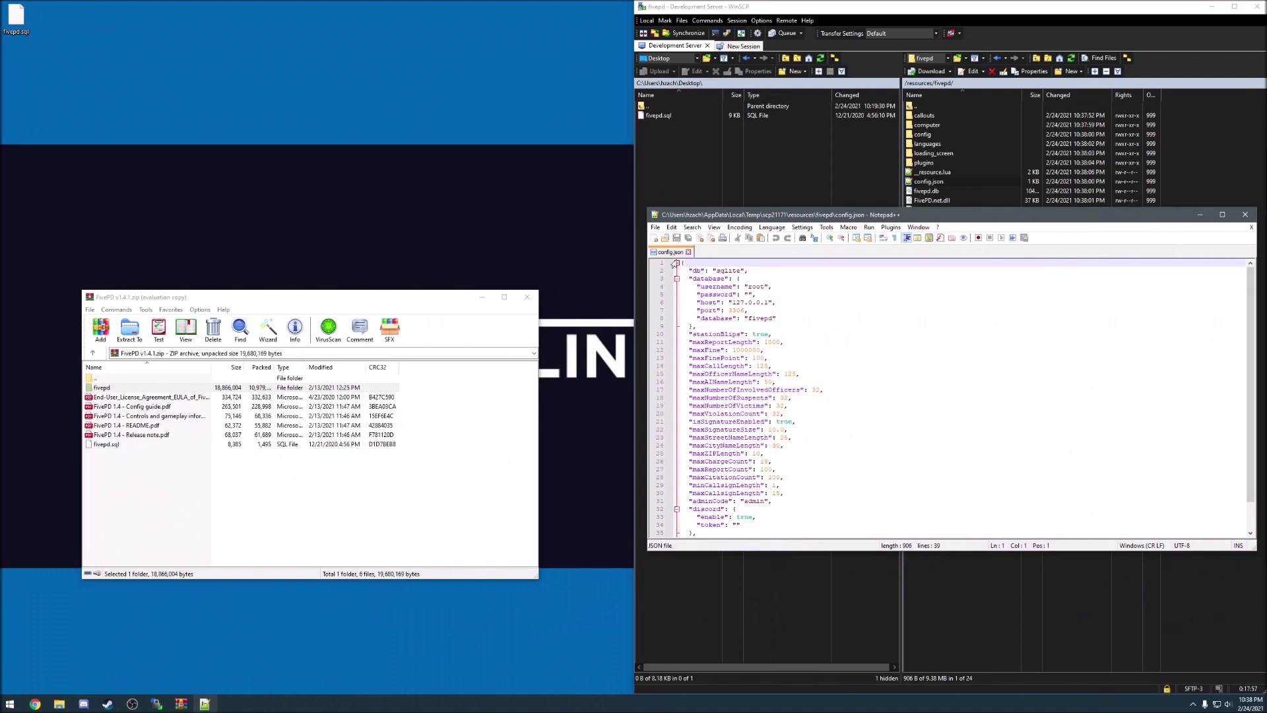
left_click(527, 296)
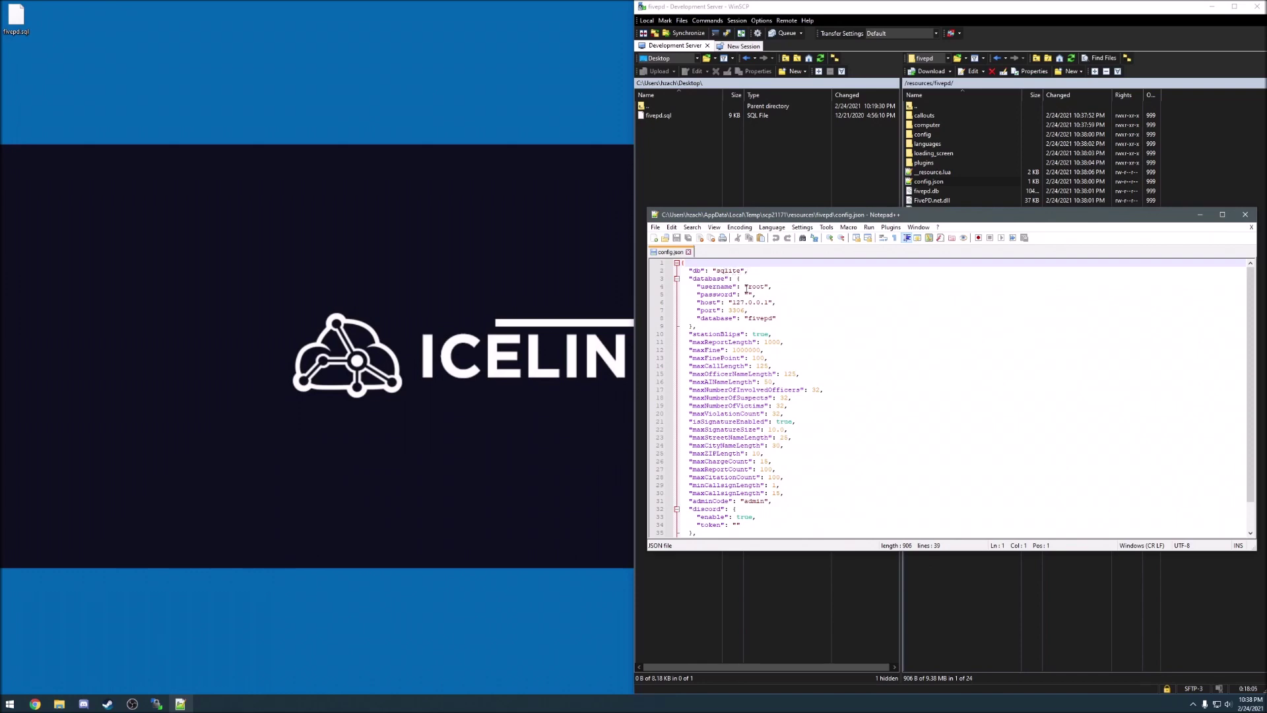
left_click(35, 704)
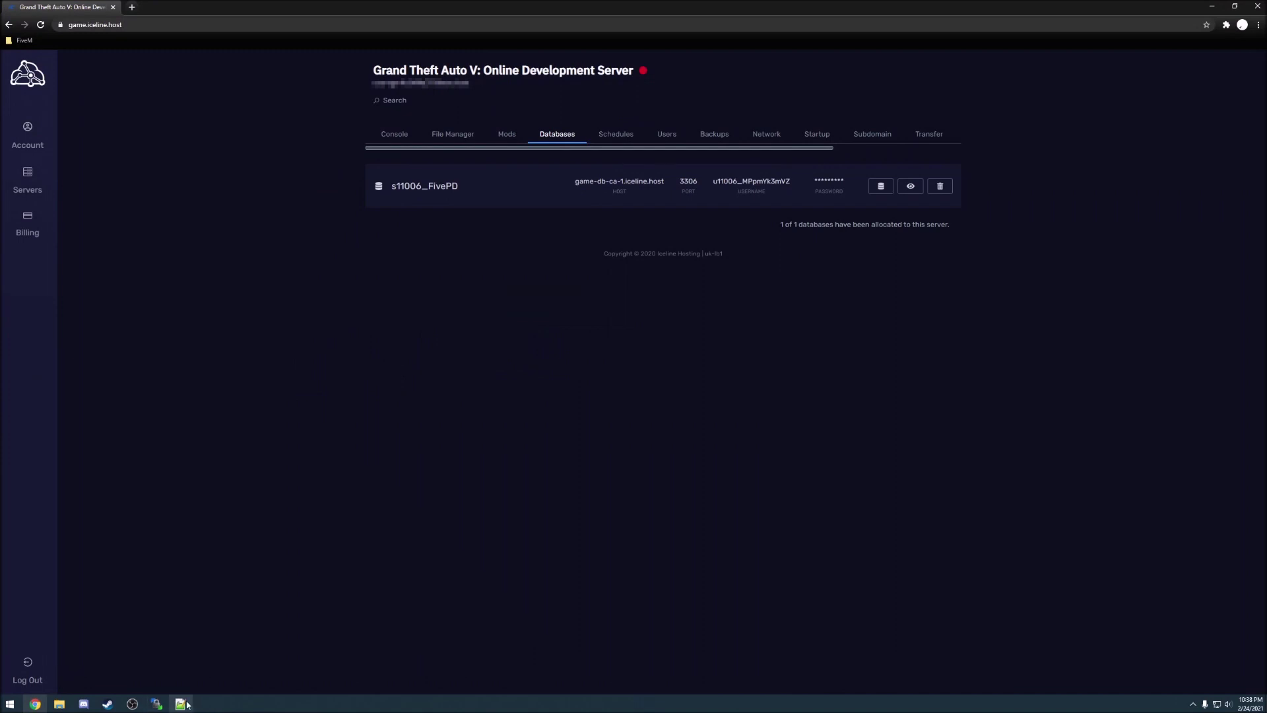
Step: Place the browser beside Notepad++ and replace 'root' with the database username in config.json
left_click_drag(834, 2, 1, 64)
left_click(727, 175)
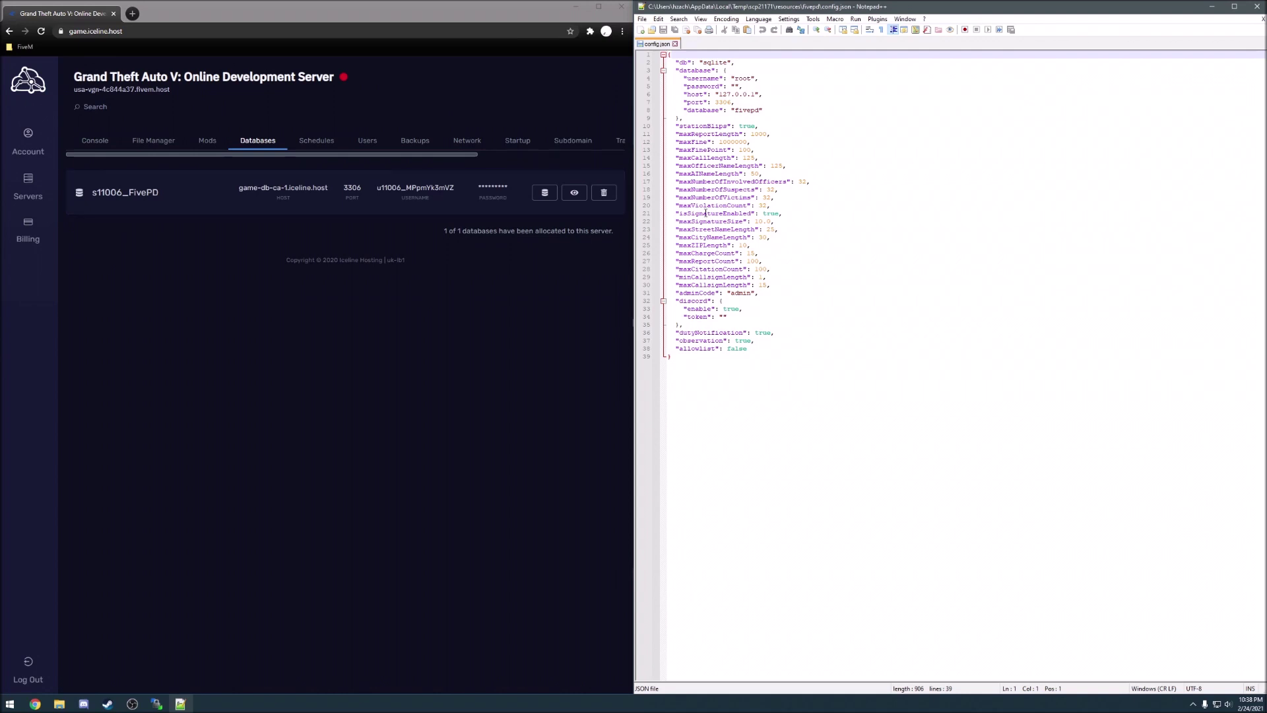
left_click(409, 190)
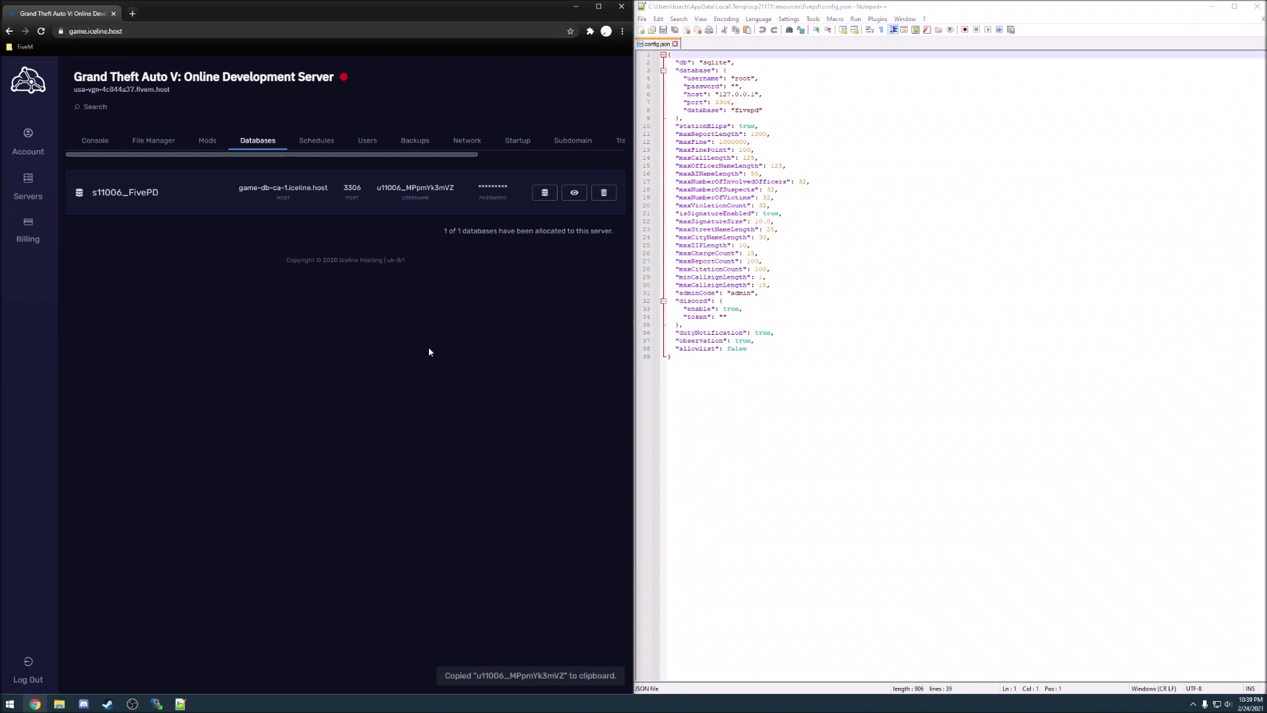
double_click(742, 79)
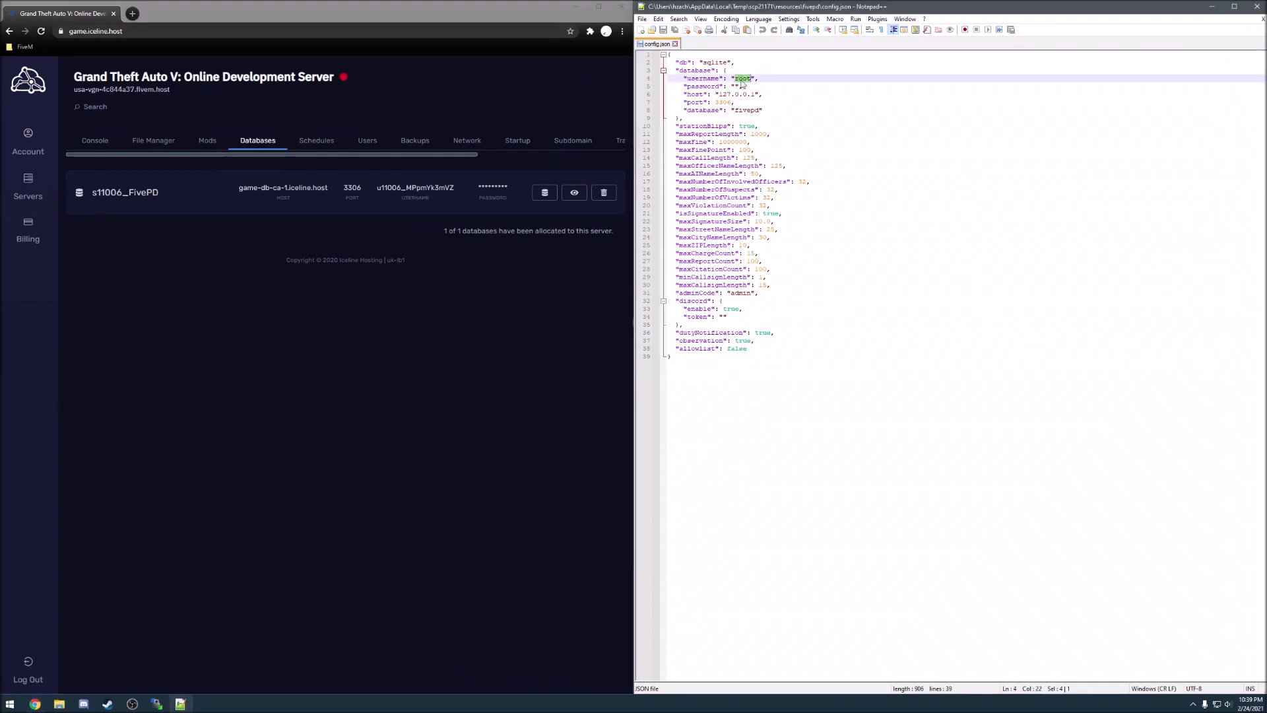
key("ctrl+v")
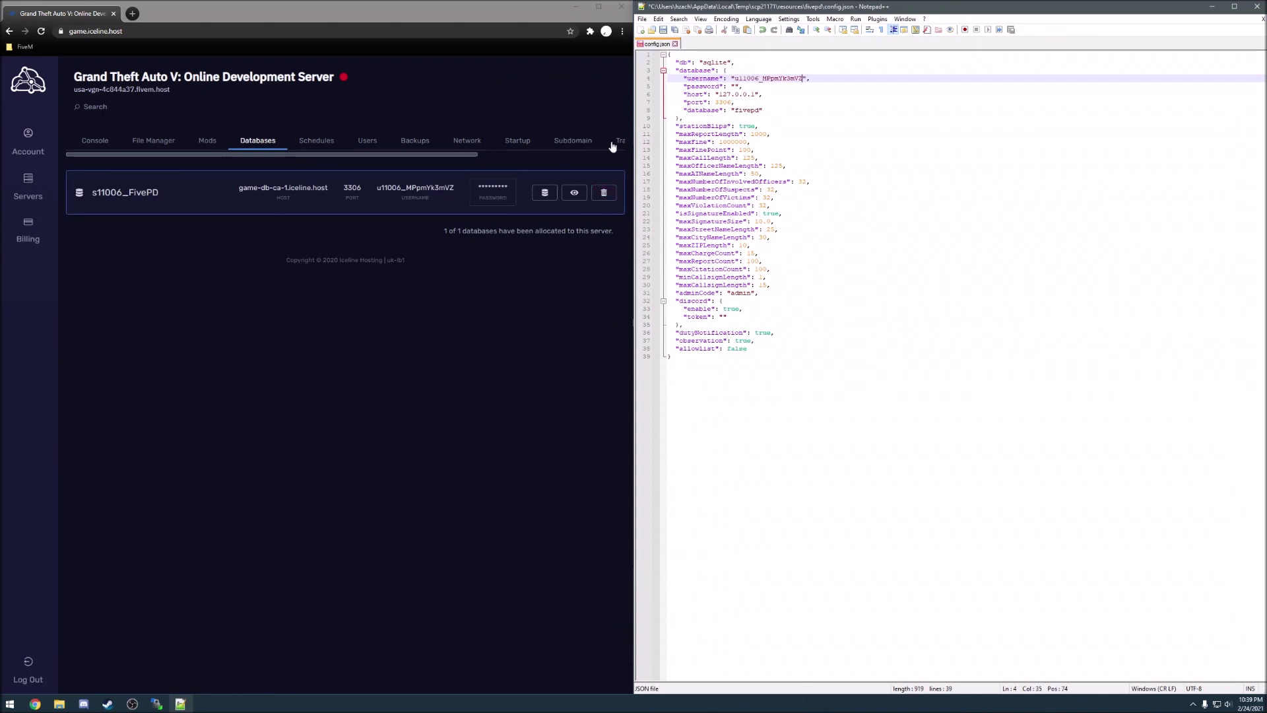
Step: Reveal the FivePD database password in the panel and select it for copying
left_click_drag(687, 86, 726, 86)
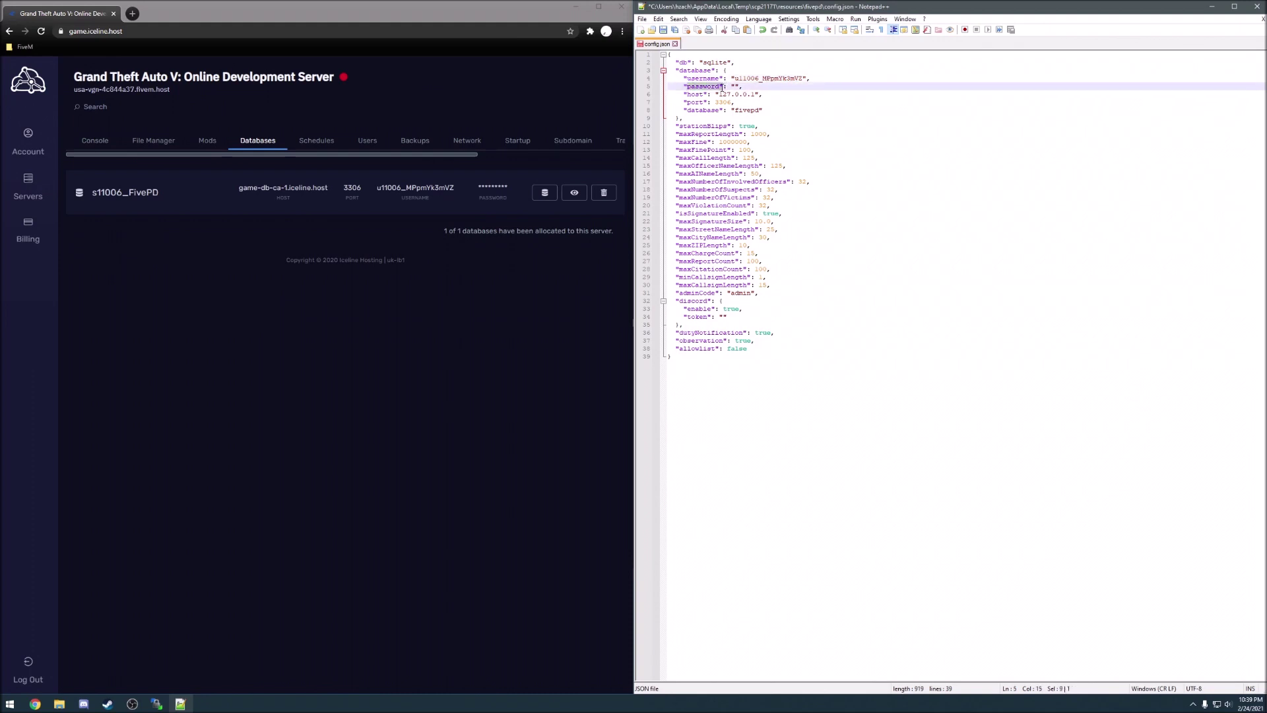
left_click(755, 236)
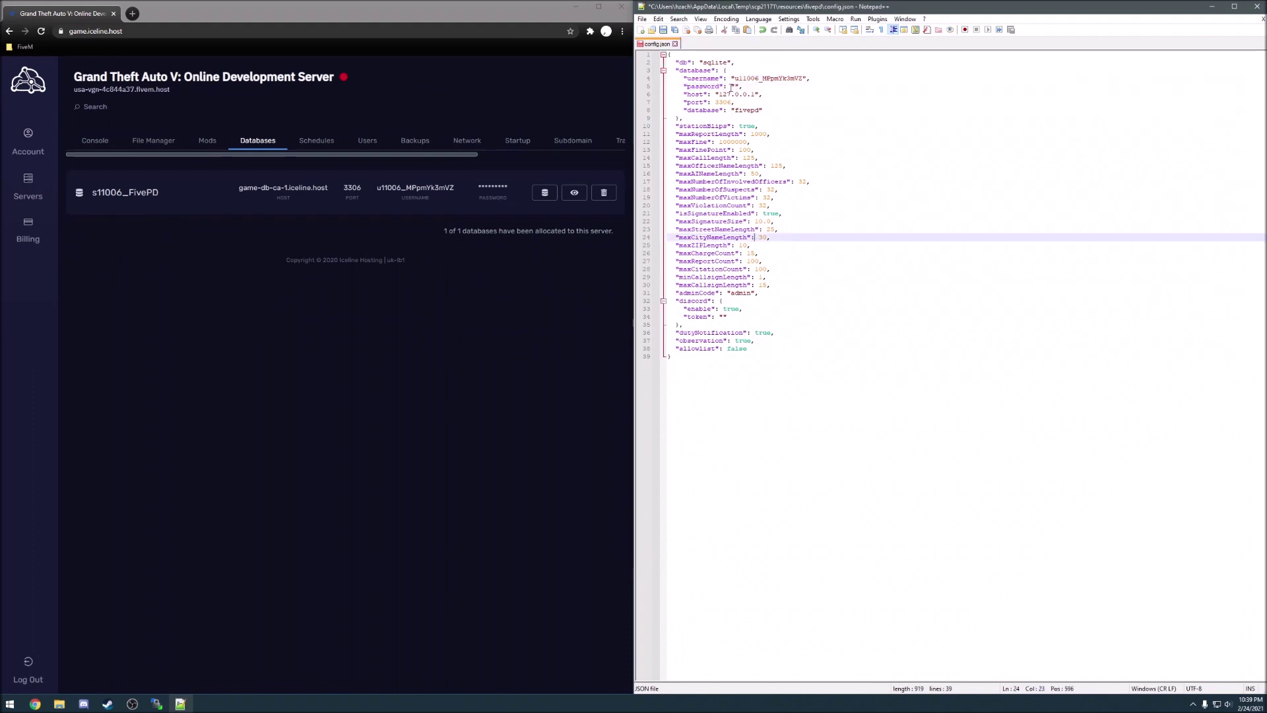
left_click(736, 87)
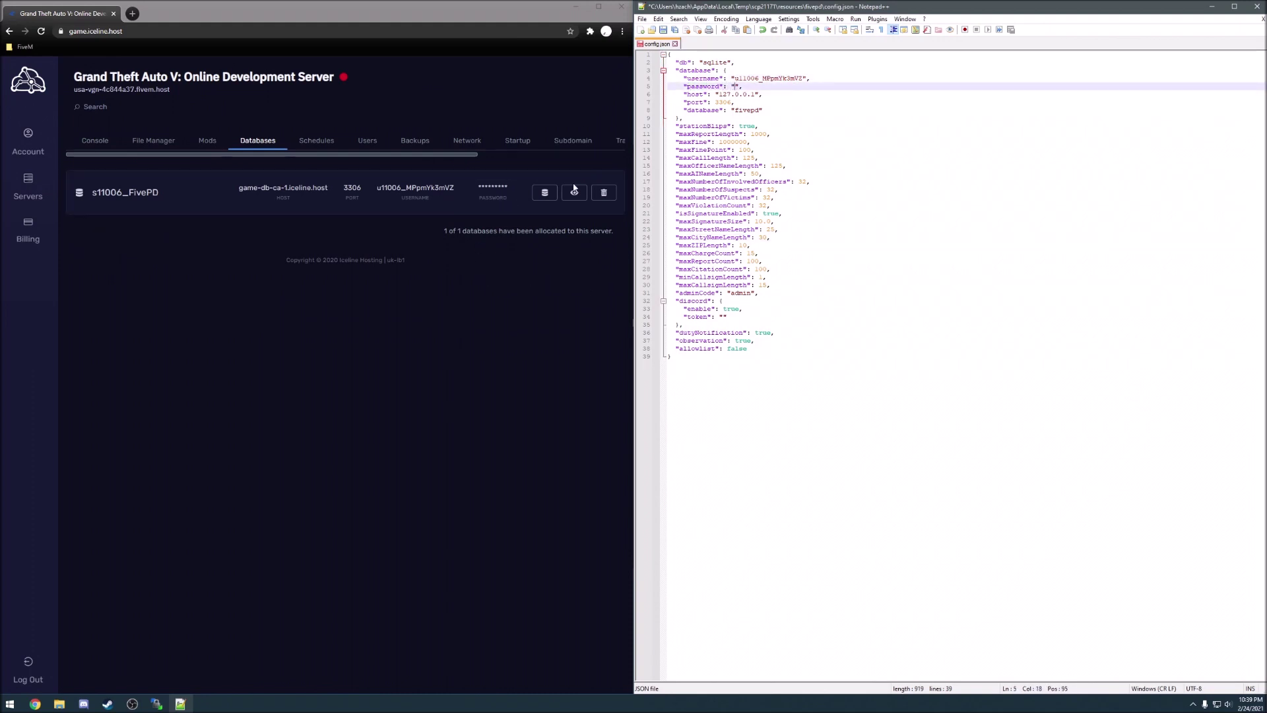
left_click(492, 205)
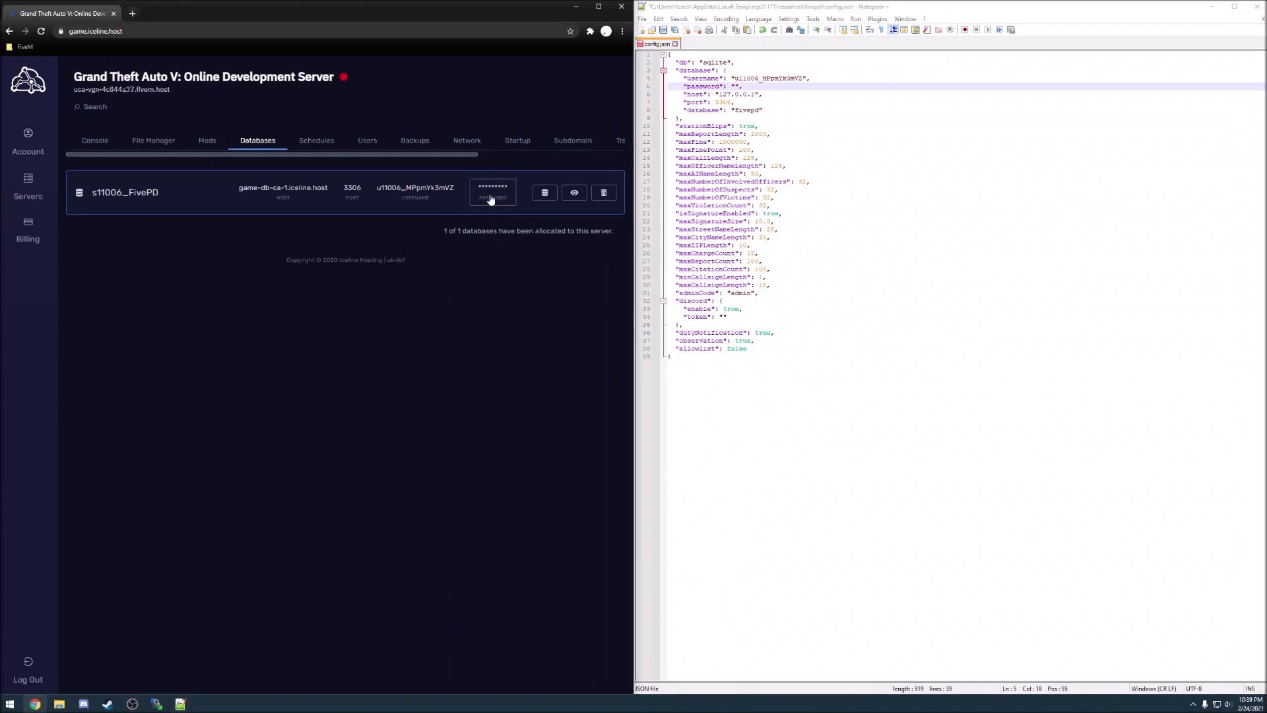
left_click_drag(277, 179, 175, 179)
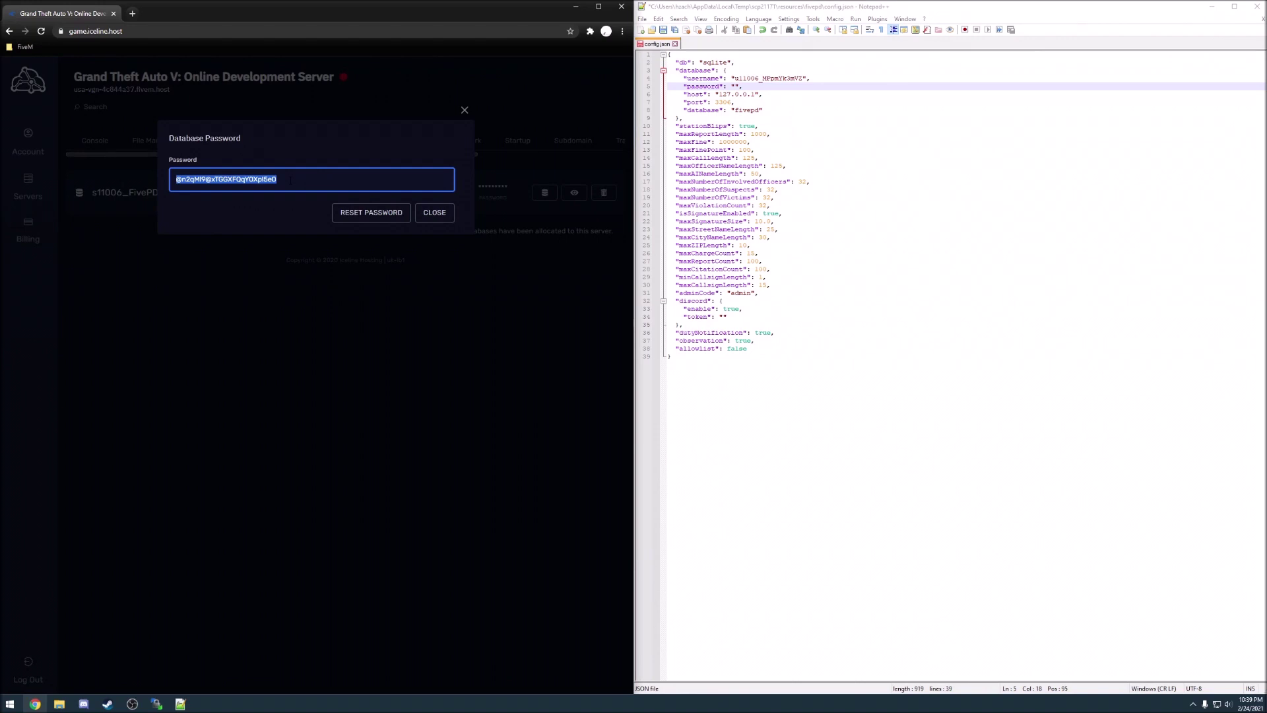
Step: Paste the database password and replace host 127.0.0.1 with game-db-ca-1.iceline.host
left_click(435, 213)
left_click(735, 86)
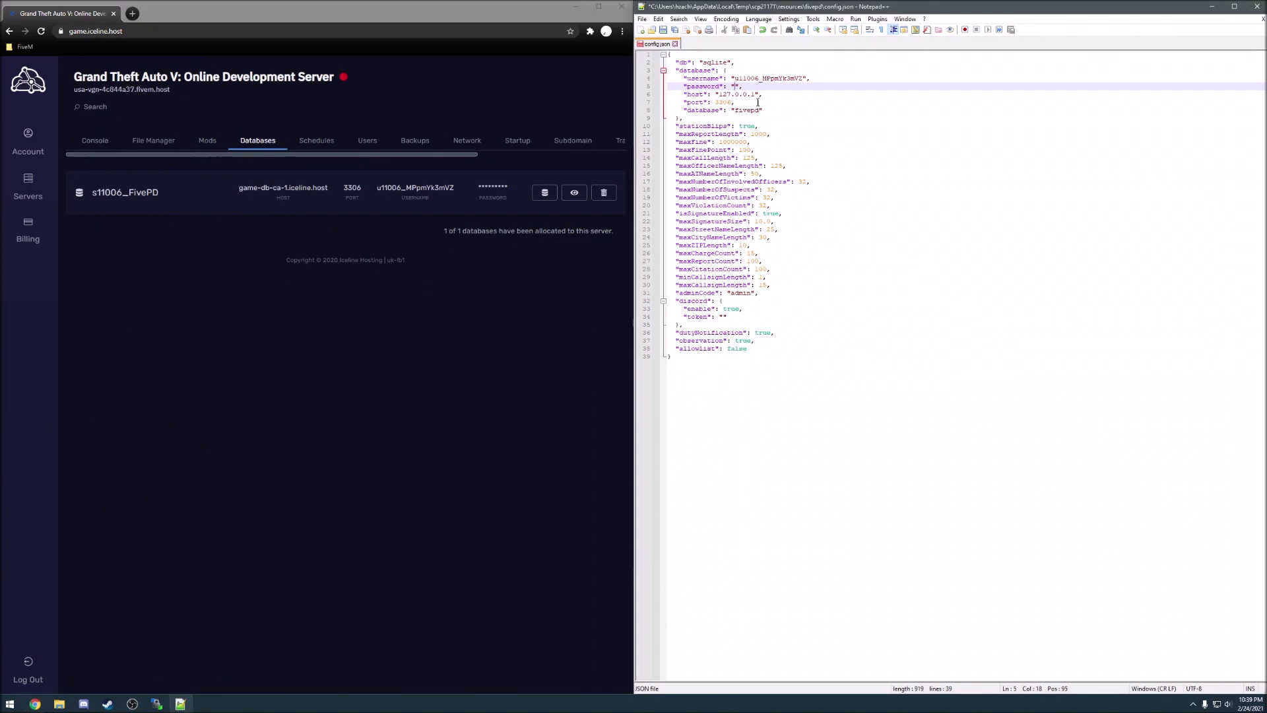
key("ctrl+v")
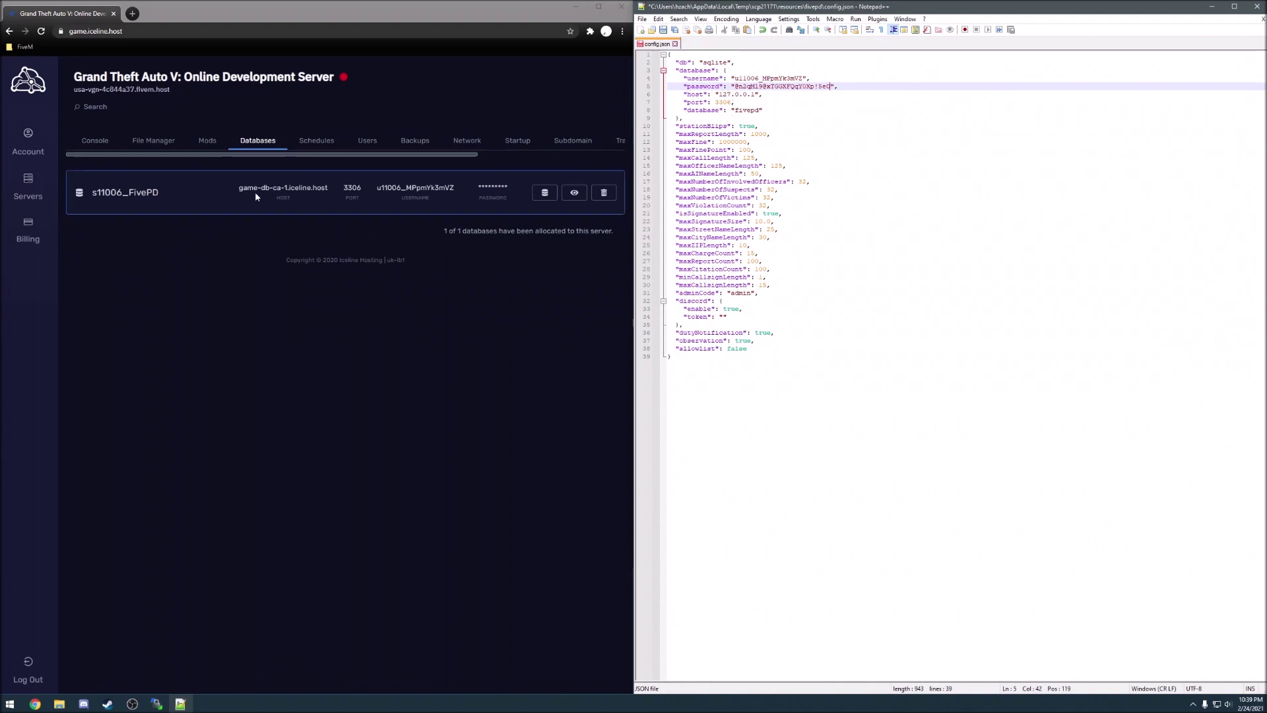
left_click_drag(240, 190, 328, 189)
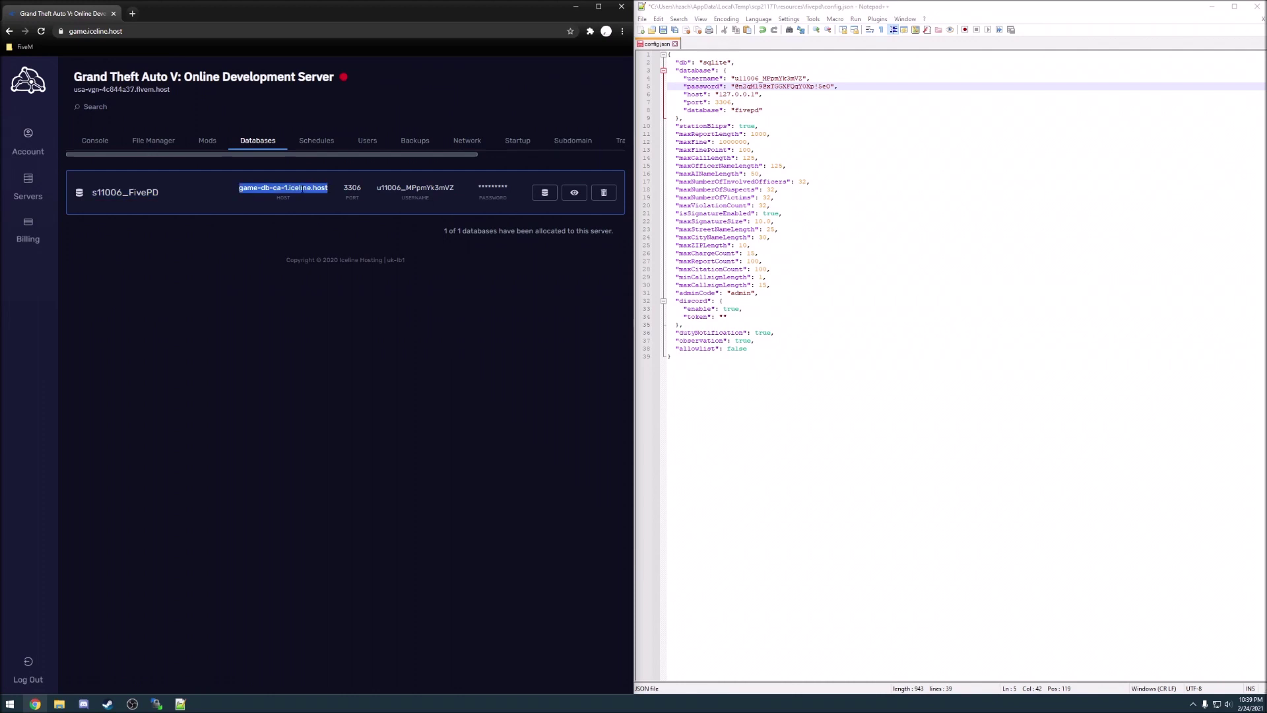
right_click(280, 189)
left_click(283, 199)
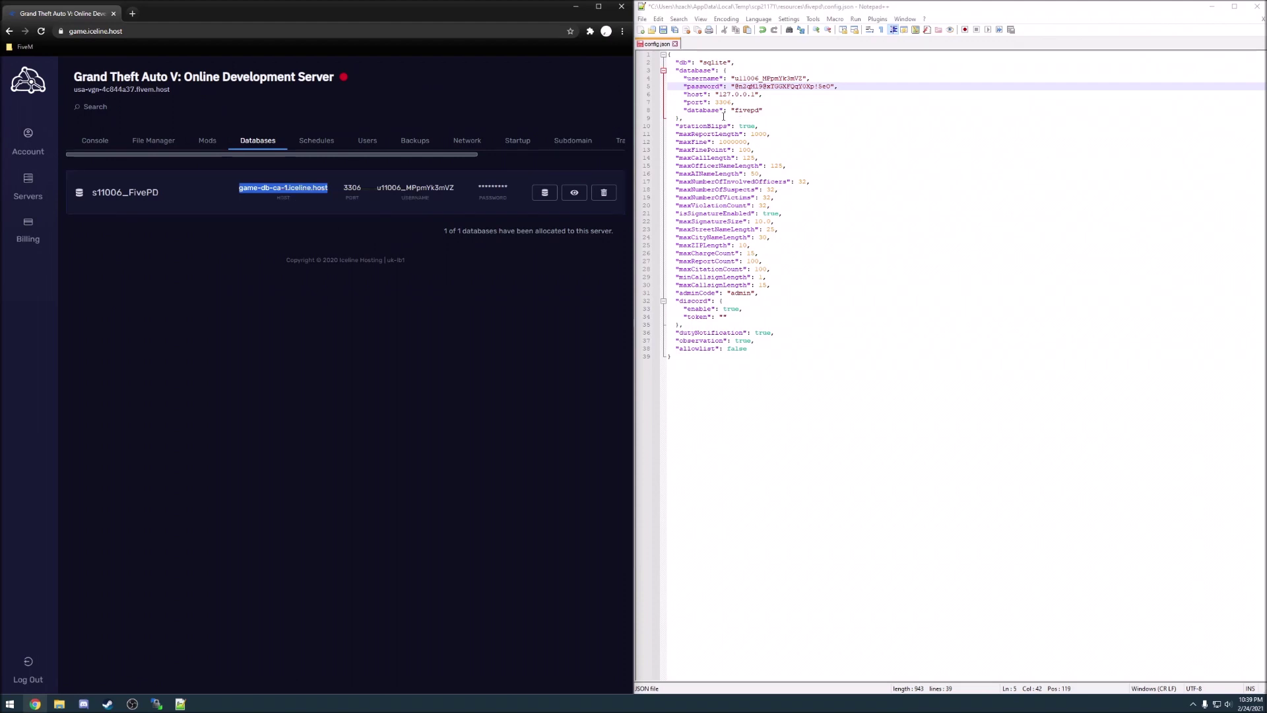
left_click_drag(718, 94, 757, 95)
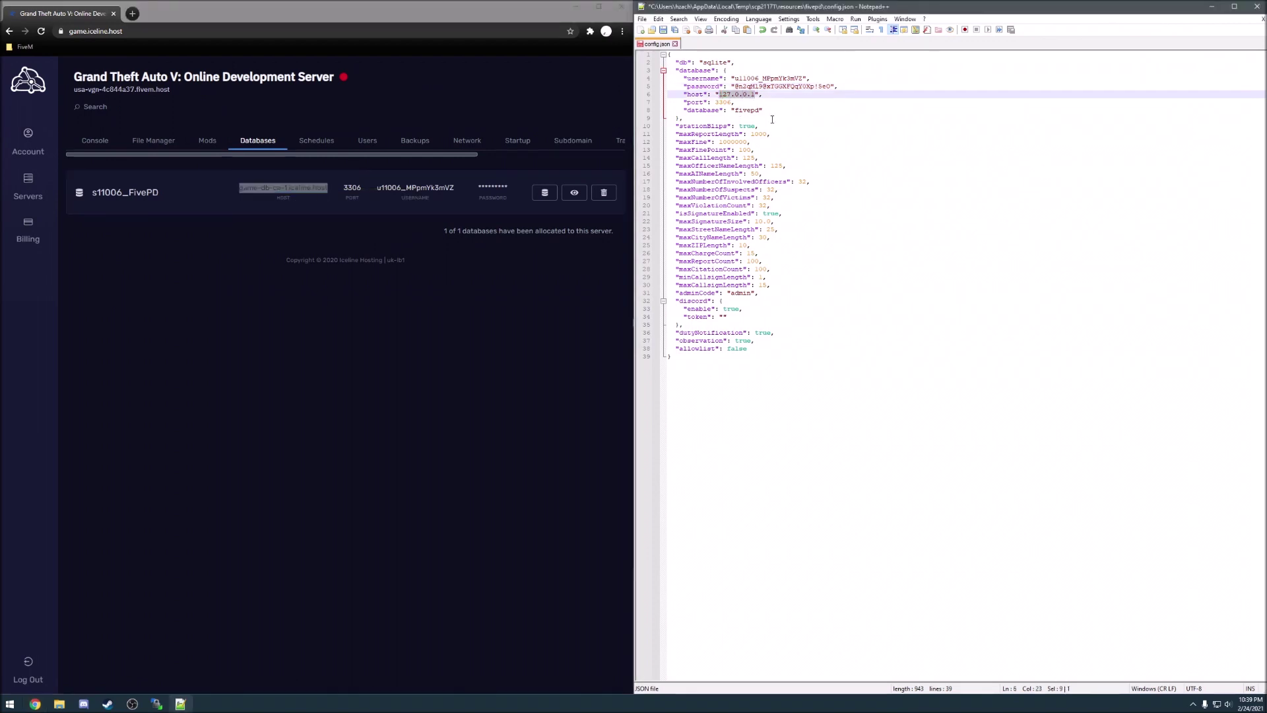
key("ctrl+v")
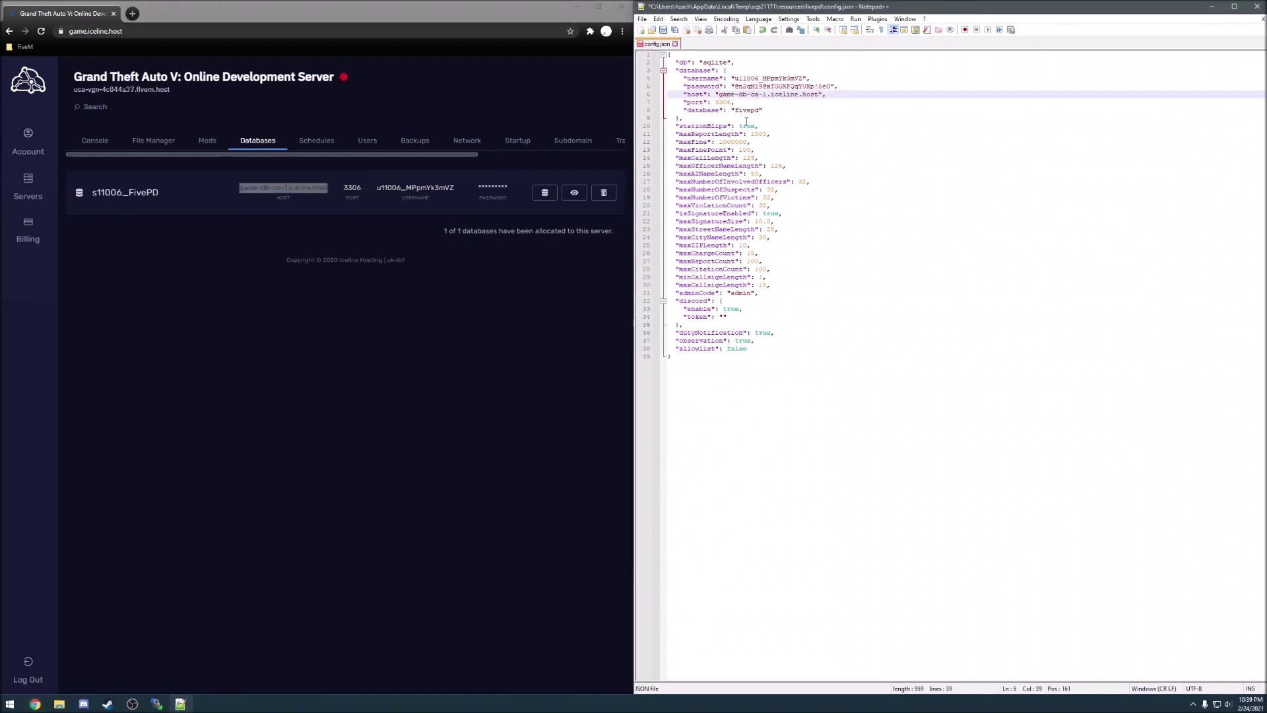
Step: Replace database name fivepd with s11006_FivePD and save config.json
left_click(107, 197)
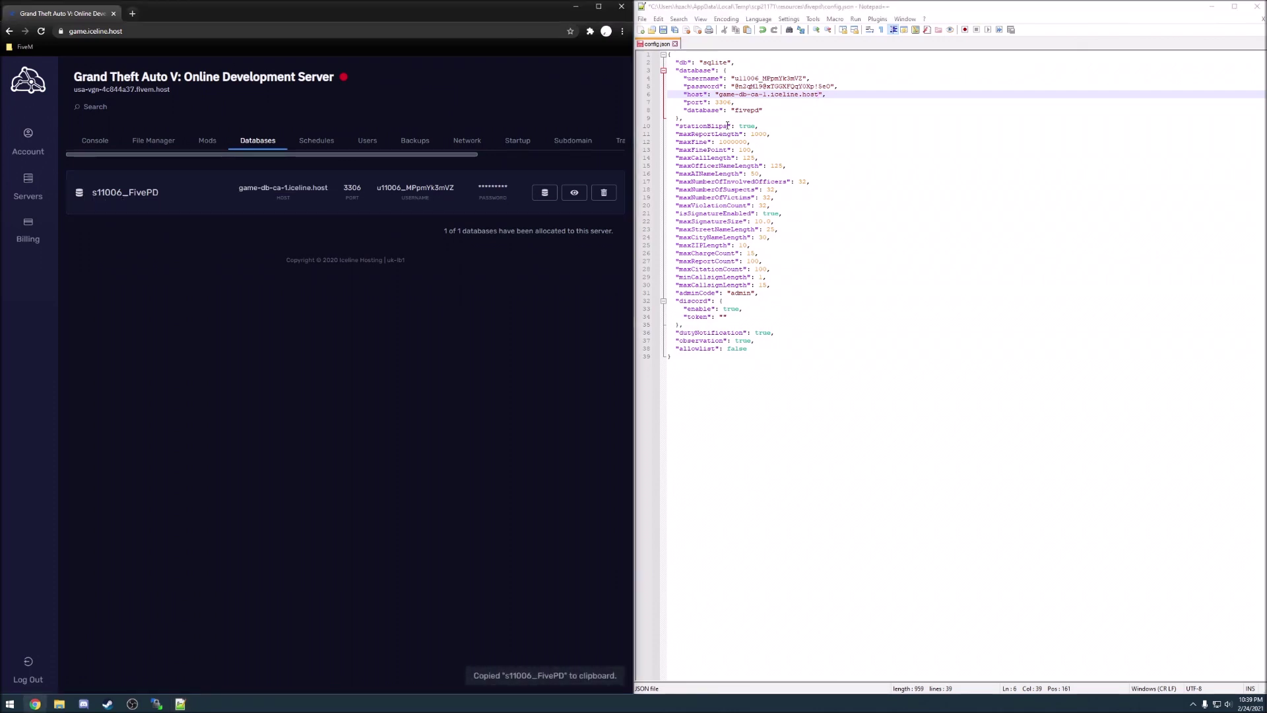
left_click_drag(735, 110, 759, 110)
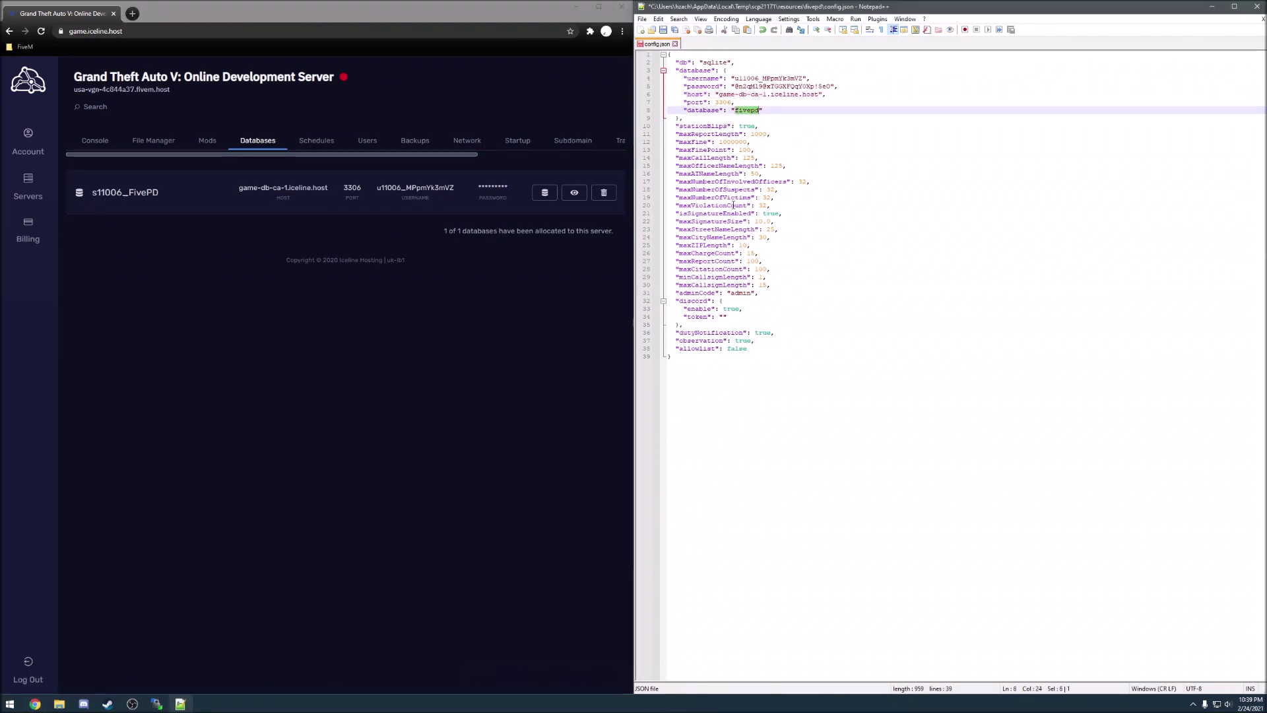
key("ctrl+v")
left_click(663, 30)
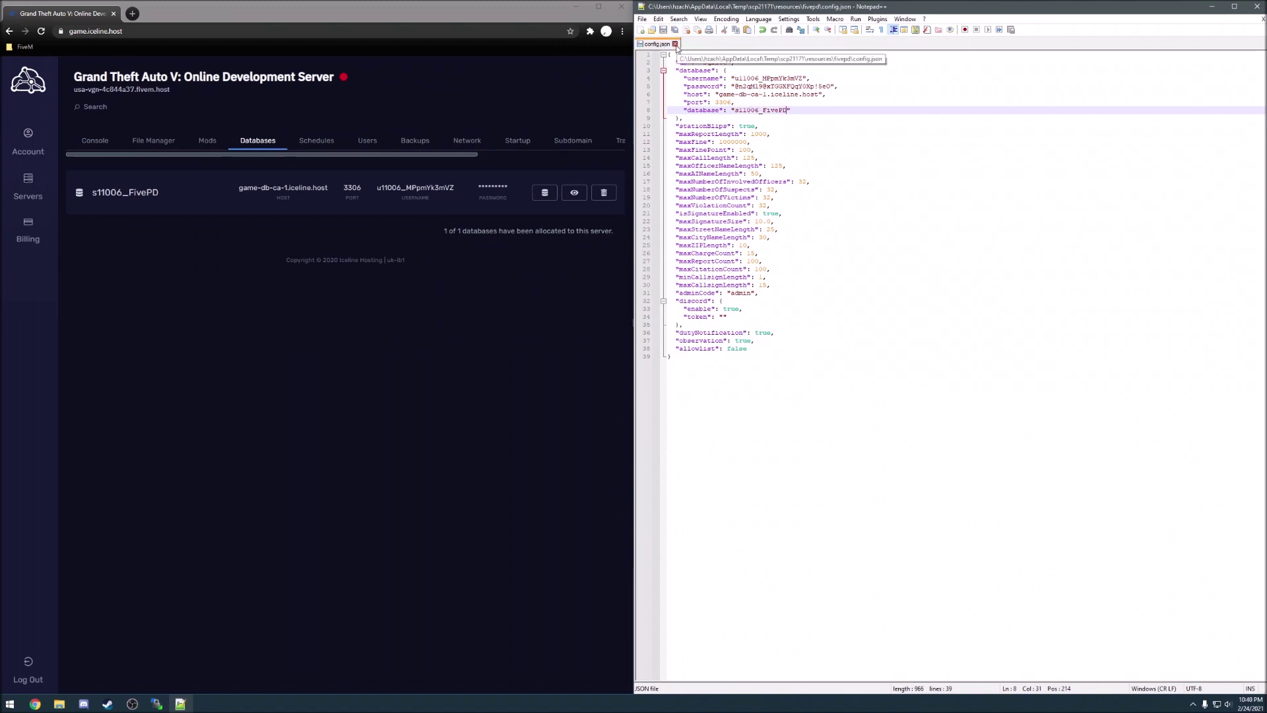
Step: Close Notepad++, return WinSCP to the server root, and show the panel's Console page
left_click(675, 44)
left_click(1257, 6)
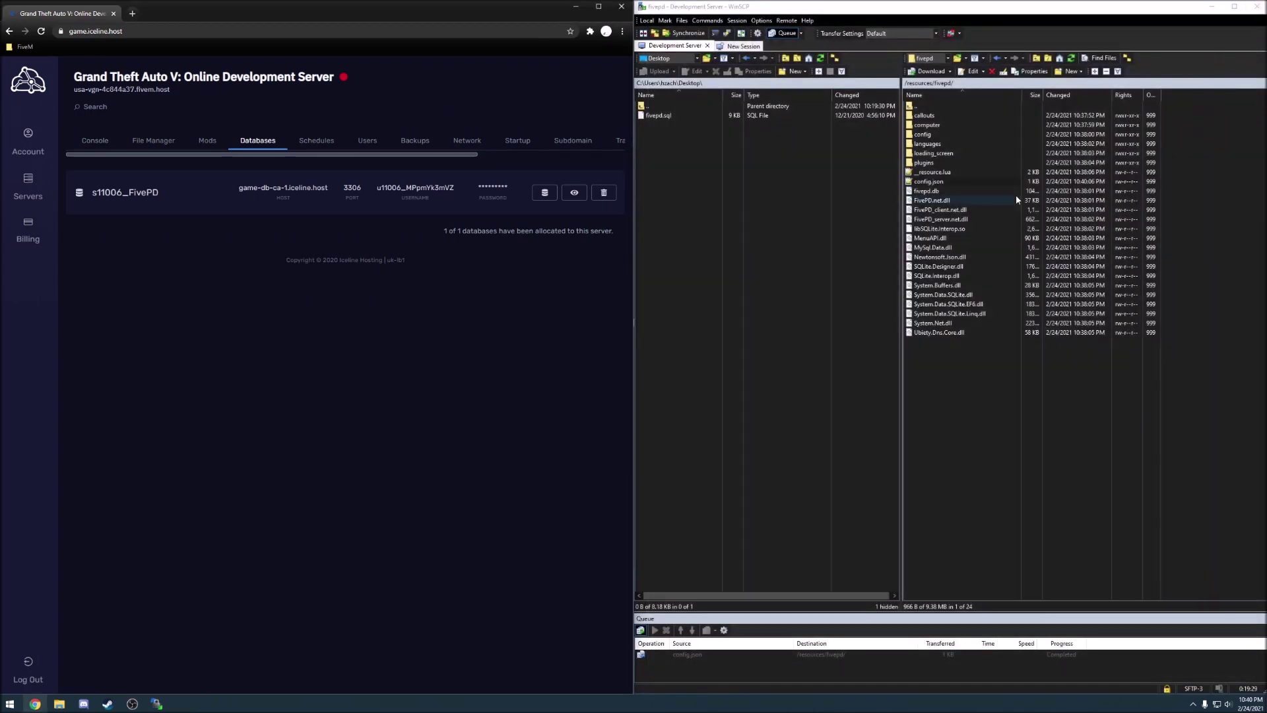
double_click(930, 107)
double_click(930, 107)
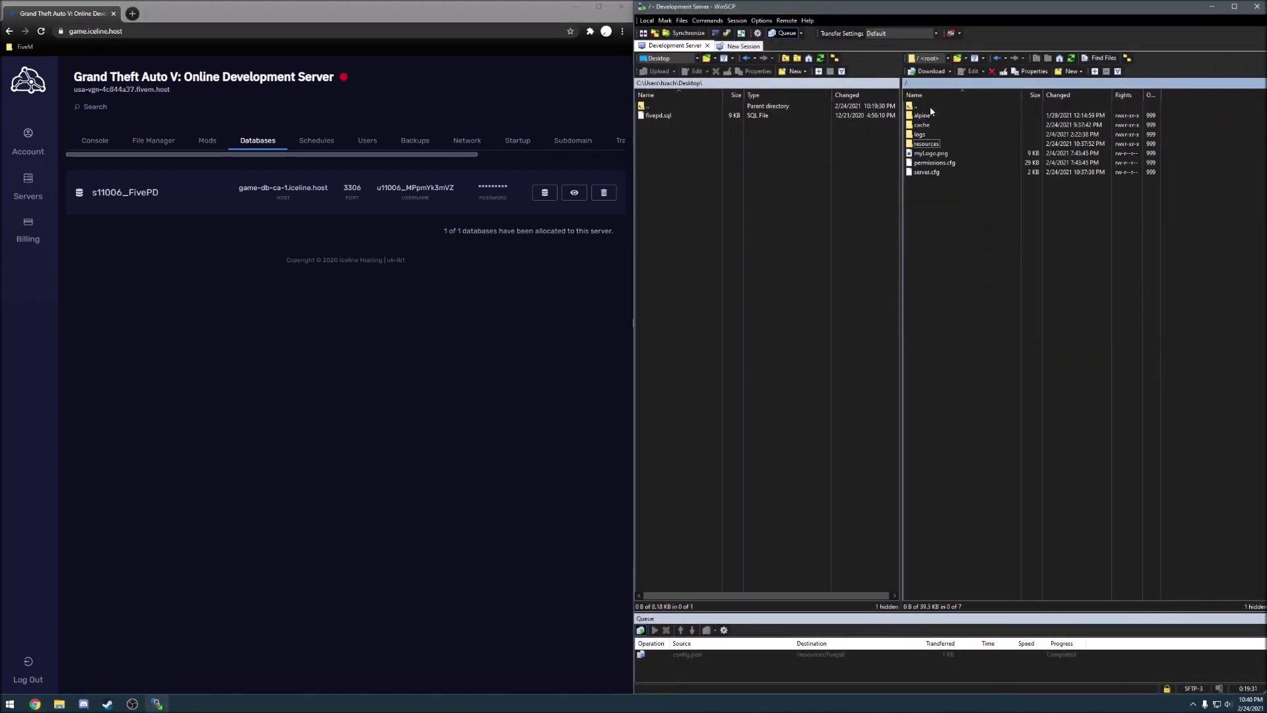
left_click(930, 107)
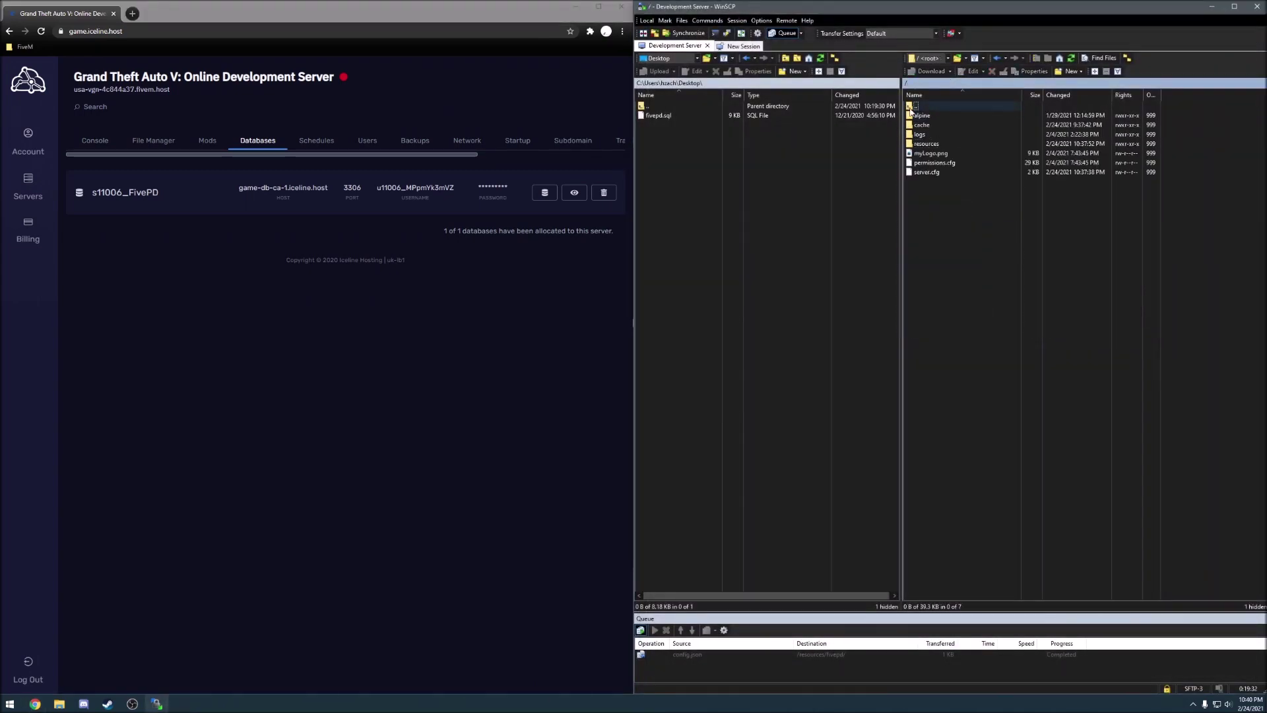
left_click(1216, 8)
left_click(599, 7)
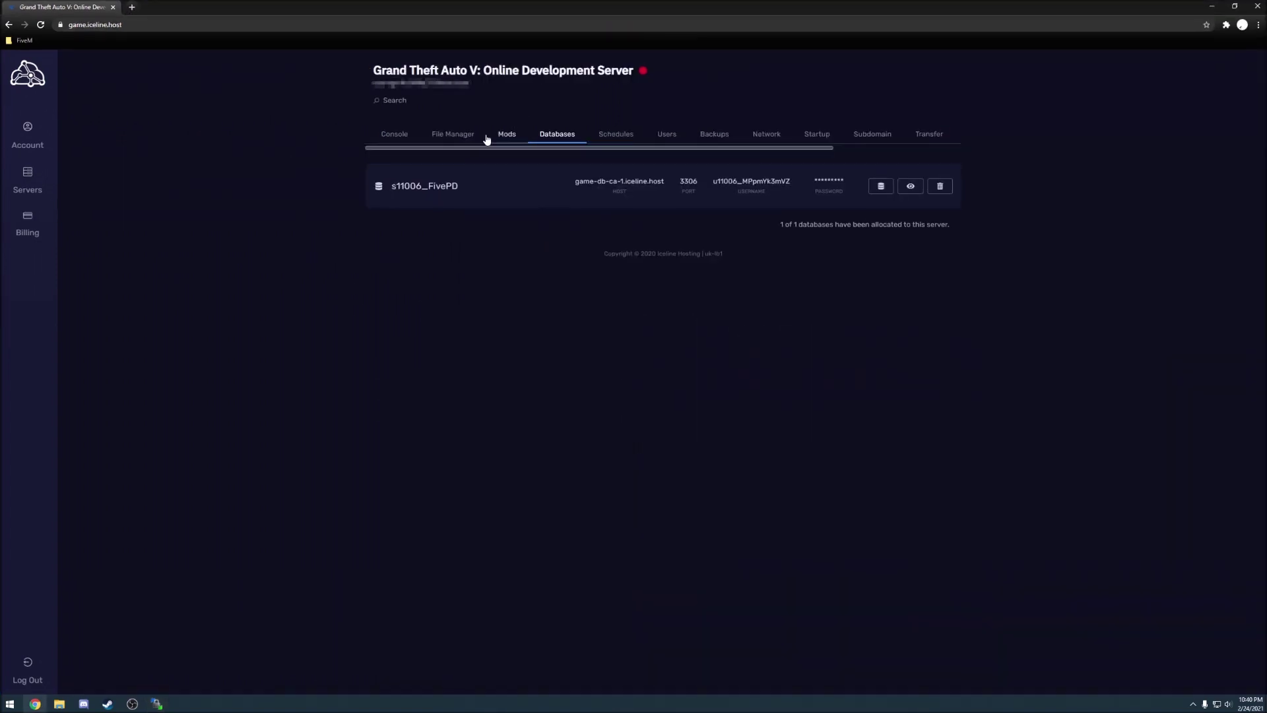
left_click(391, 140)
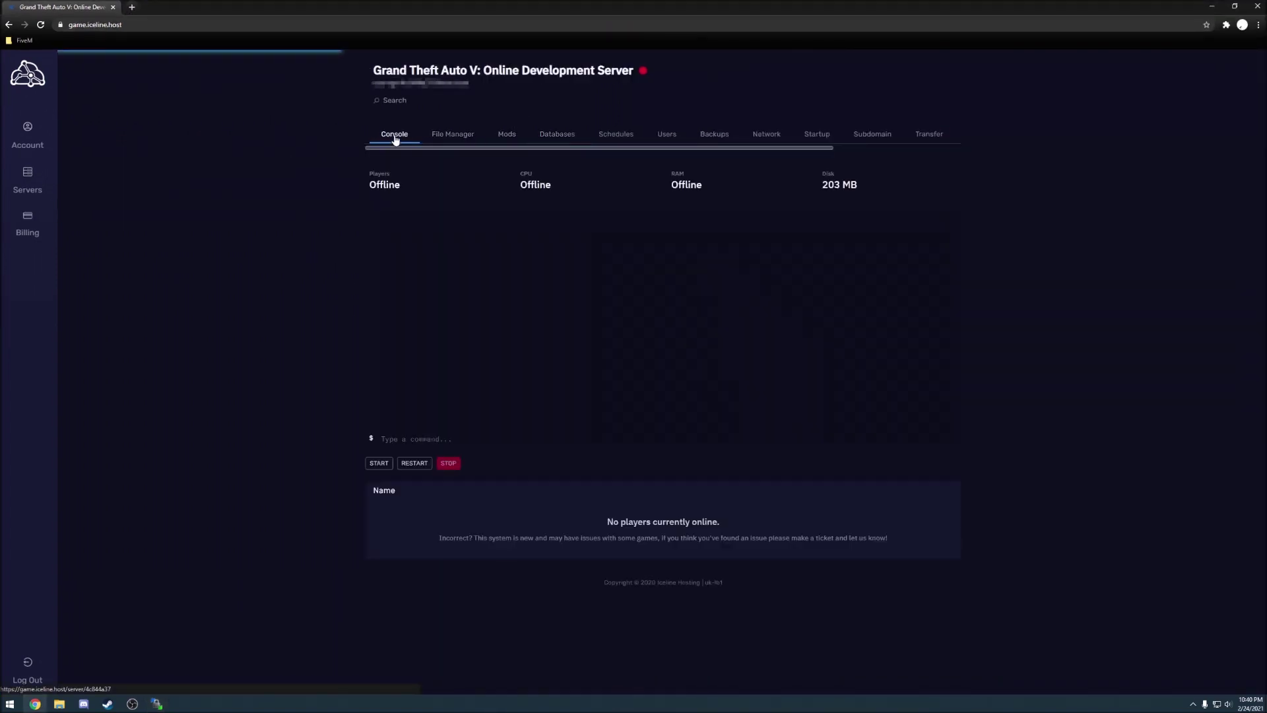
Step: Start the Development Server and scroll the console log to confirm fivepd loads
left_click(379, 463)
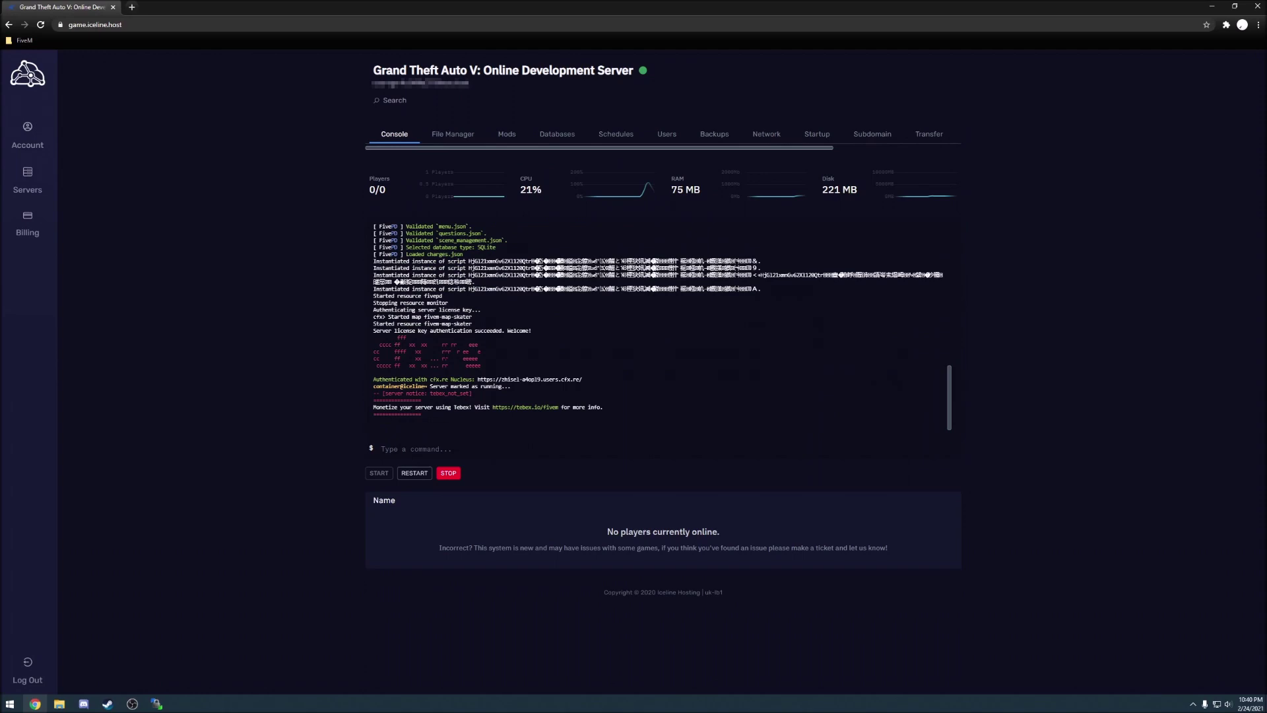
scroll(660, 327, "up", 3)
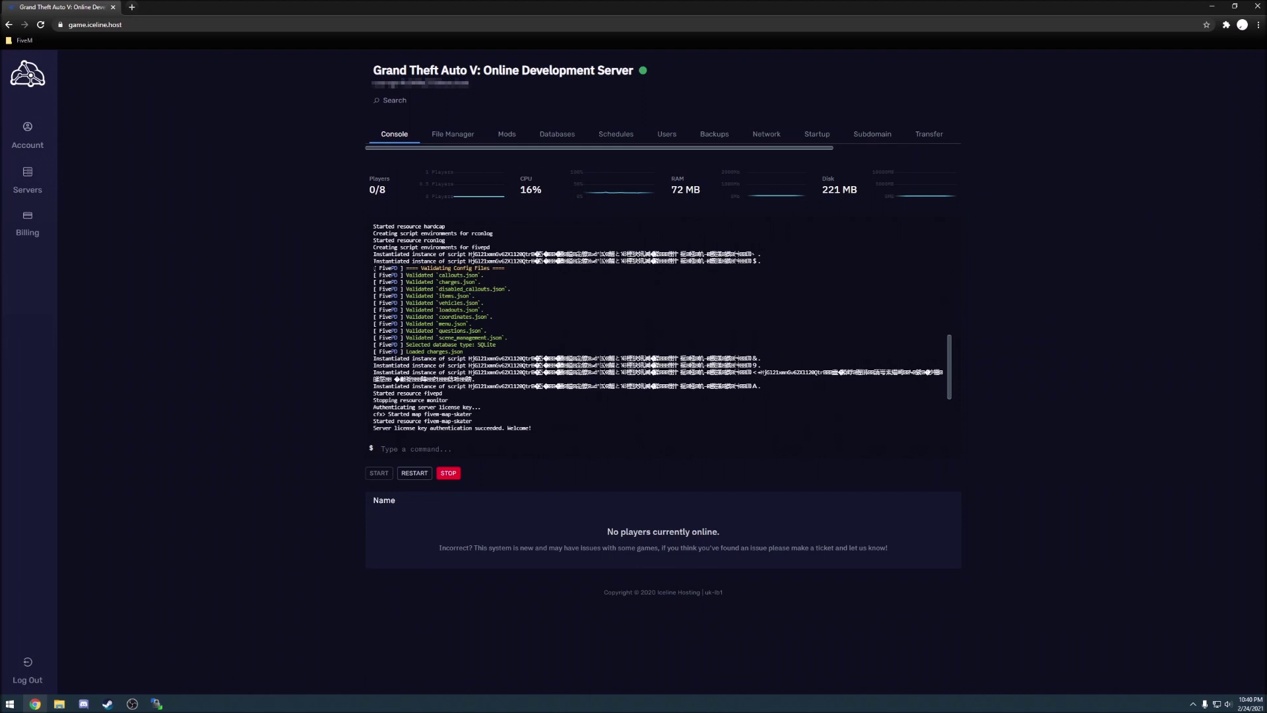
scroll(659, 326, "up", 1)
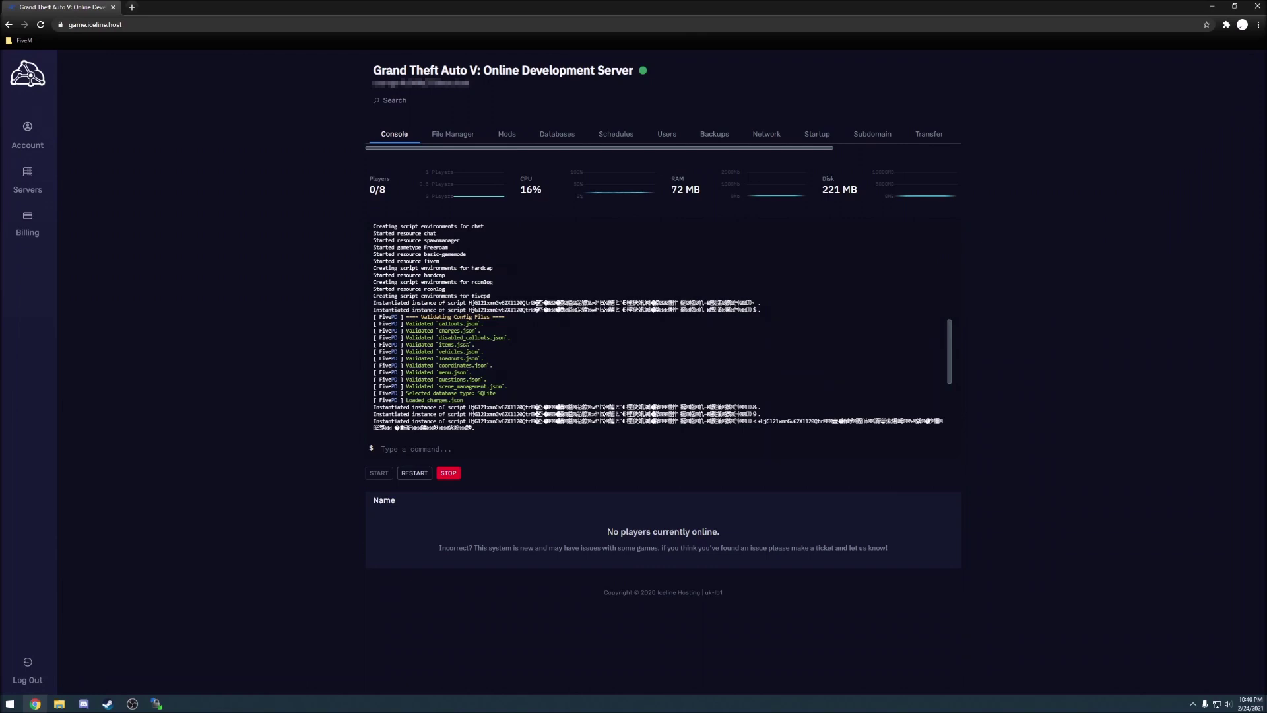
scroll(660, 327, "up", 3)
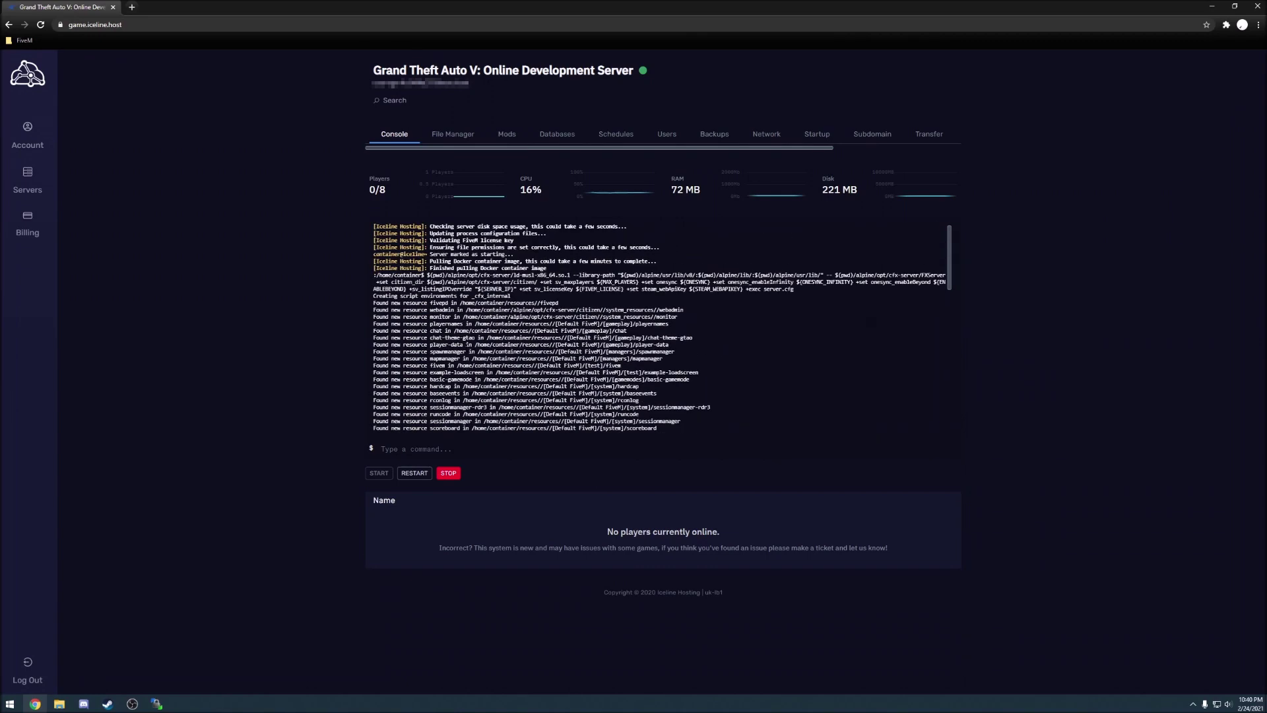
scroll(660, 327, "down", 5)
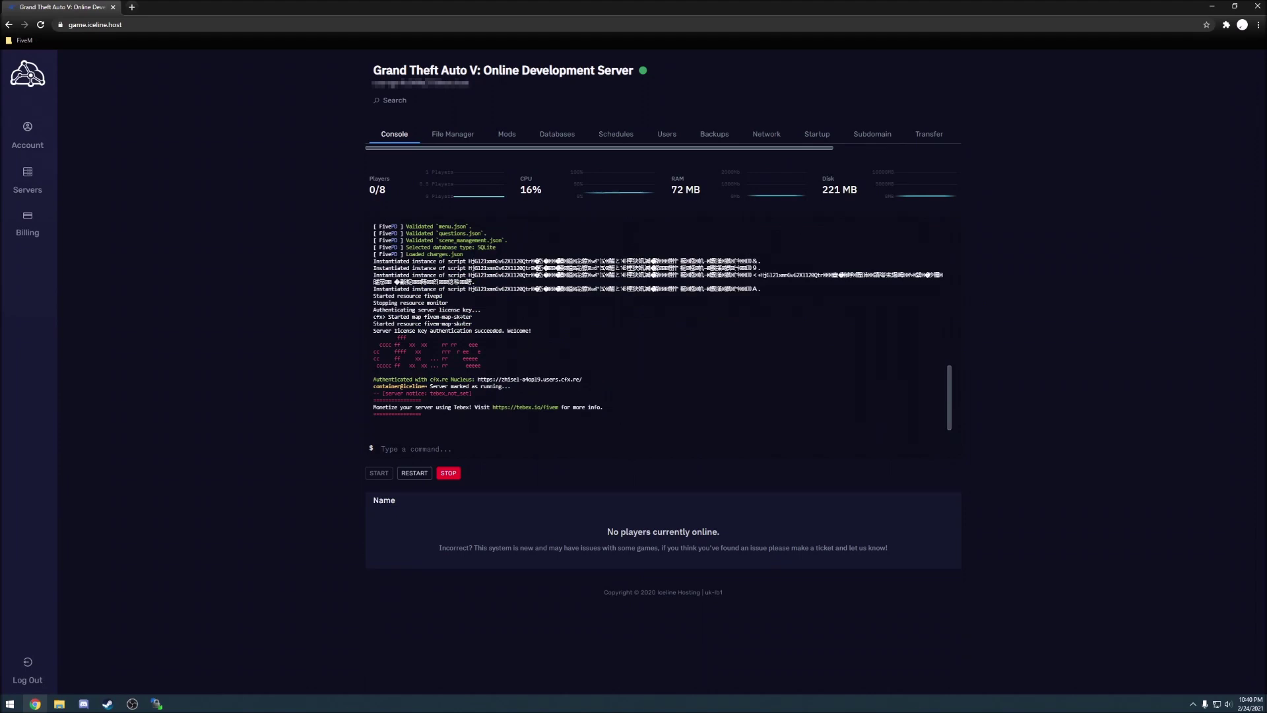
scroll(659, 326, "up", 2)
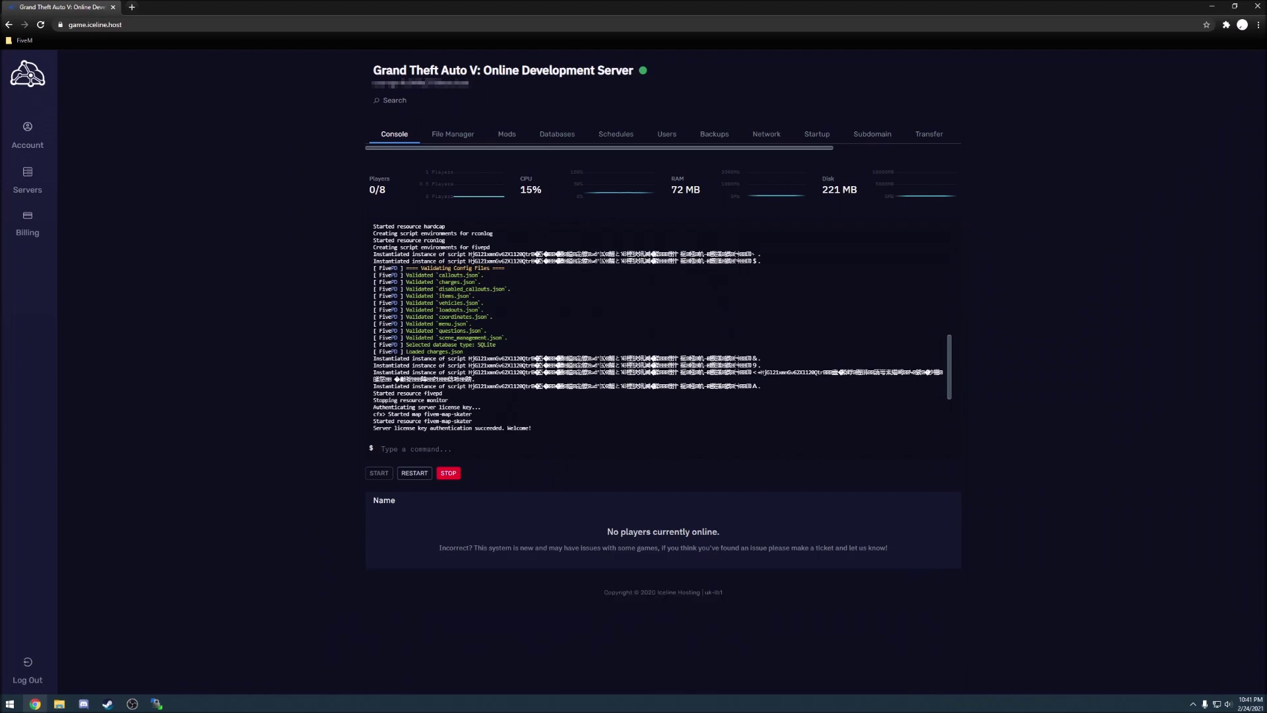
scroll(660, 327, "up", 2)
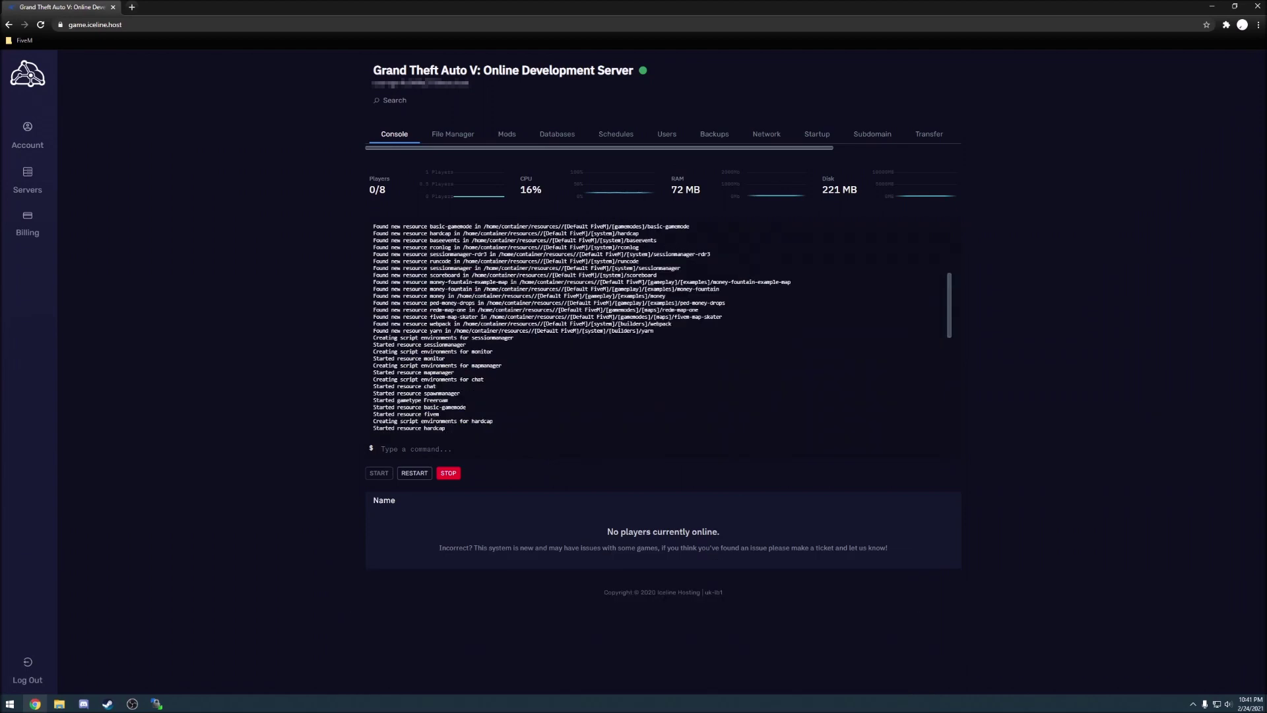
scroll(660, 327, "down", 2)
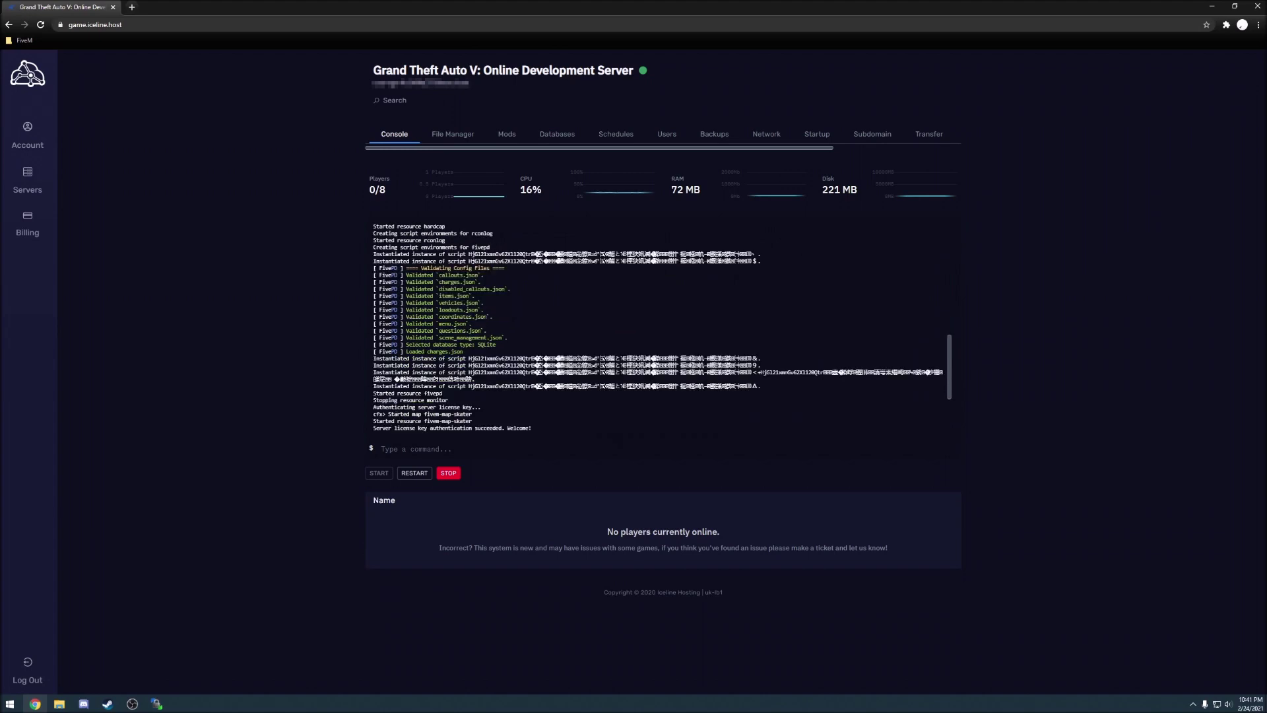